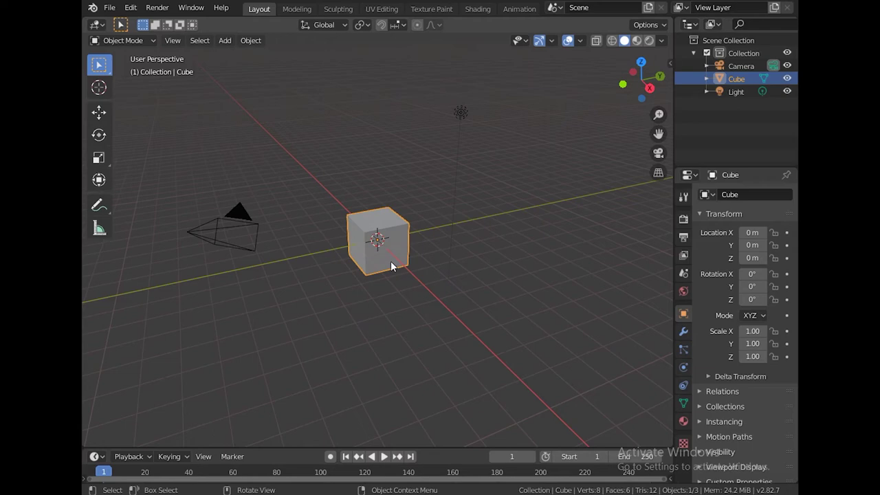
Replace the default cube with a UV sphere at the origin, seen from the front.
{"action": "key", "text": "x"}
{"action": "left_click", "coordinate": [390, 260]}
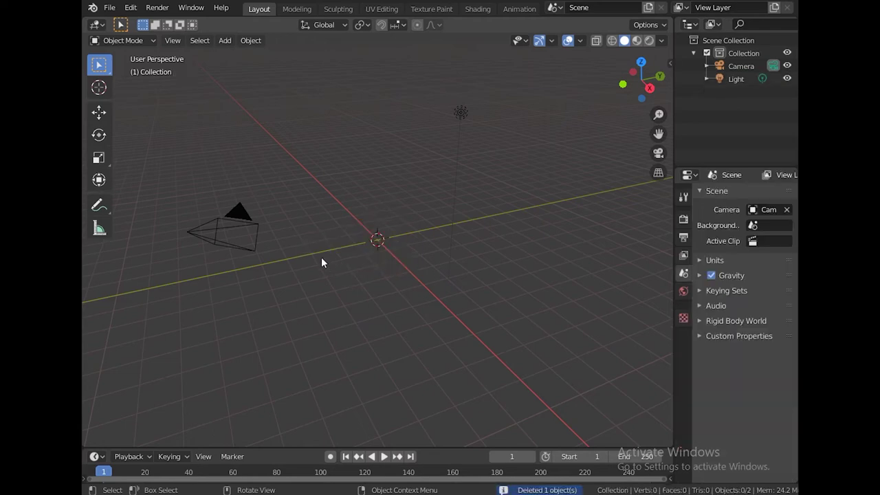
{"action": "key", "text": "shift+a"}
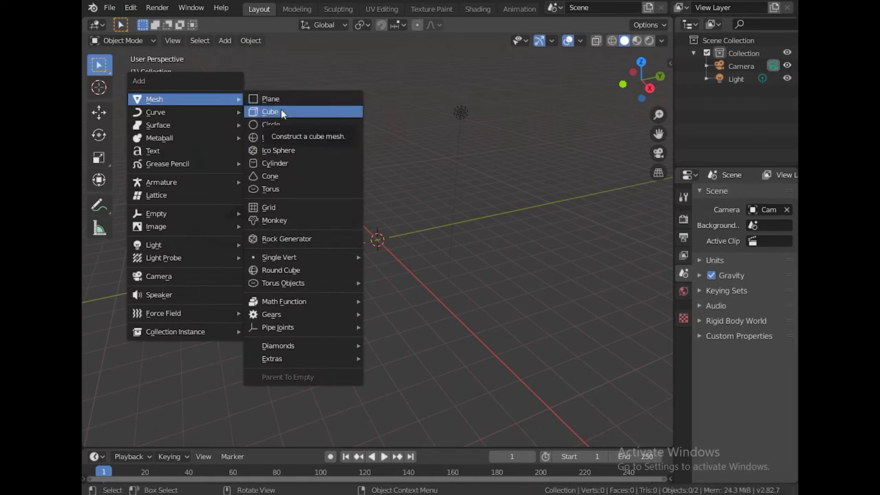
{"action": "left_click", "coordinate": [279, 138]}
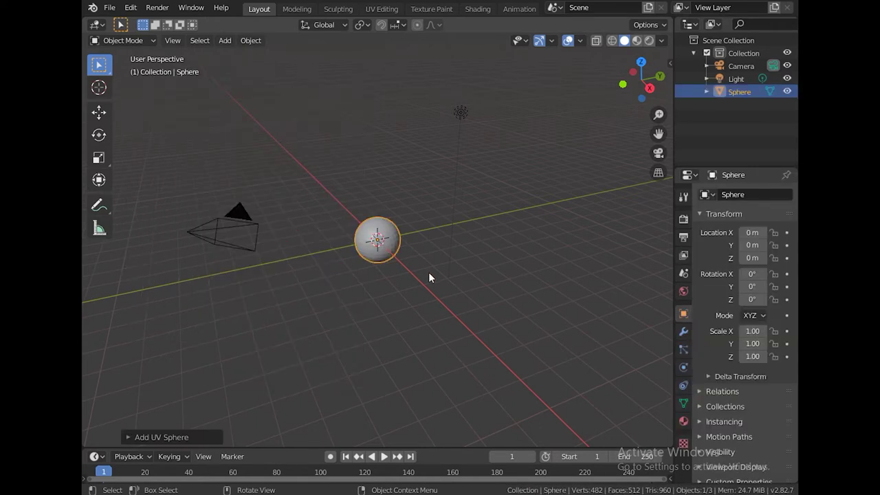
{"action": "scroll", "coordinate": [391, 295], "scroll_direction": "up", "scroll_amount": 3}
{"action": "scroll", "coordinate": [465, 329], "scroll_direction": "up", "scroll_amount": 1}
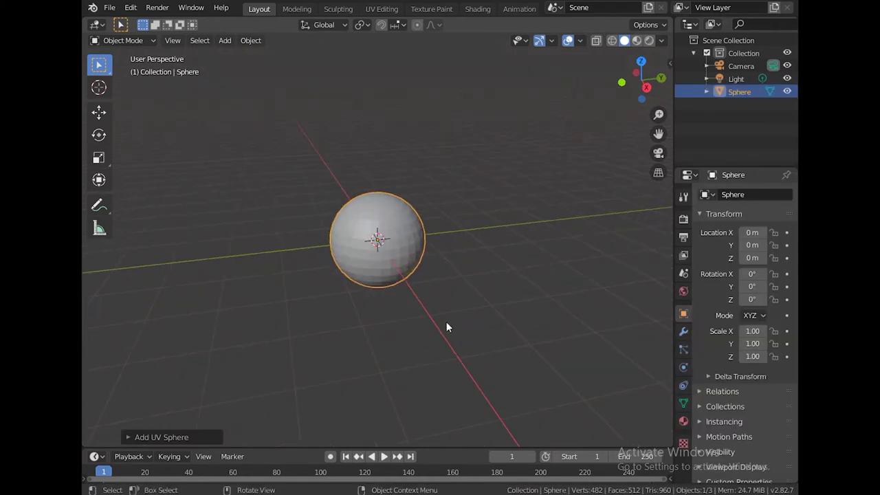
{"action": "key", "text": "KP_1"}
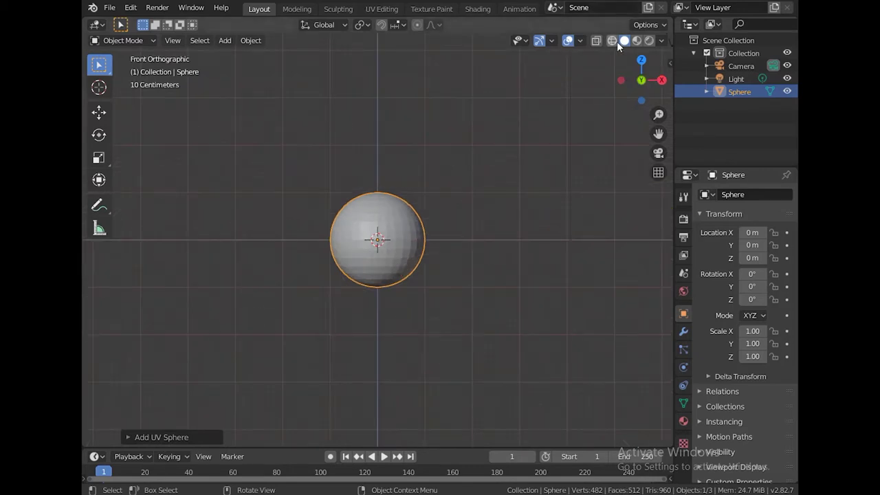
Switch the viewport to wireframe and put the sphere in Edit Mode.
{"action": "left_click", "coordinate": [616, 41]}
{"action": "left_click", "coordinate": [141, 39]}
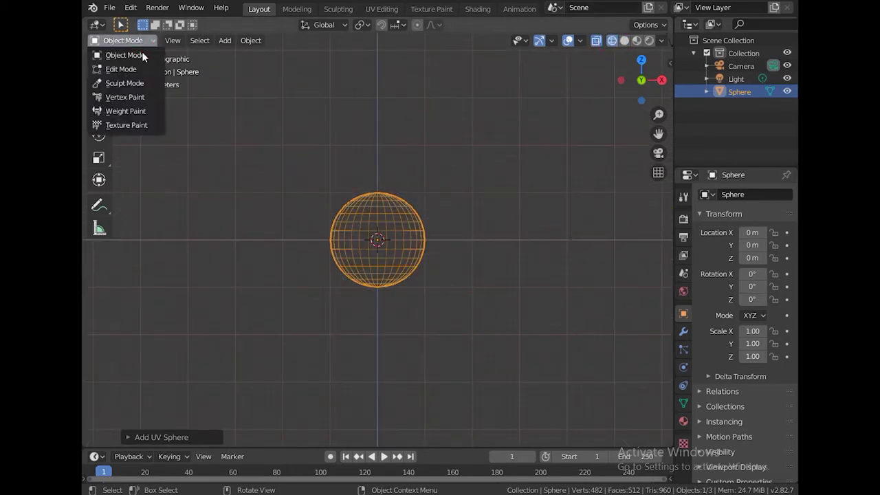
{"action": "left_click", "coordinate": [127, 68]}
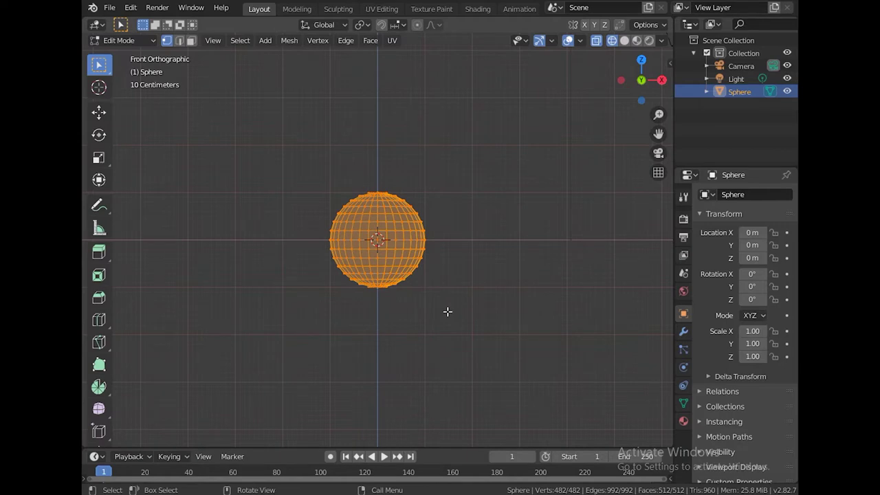
{"action": "scroll", "coordinate": [435, 327], "scroll_direction": "up", "scroll_amount": 1}
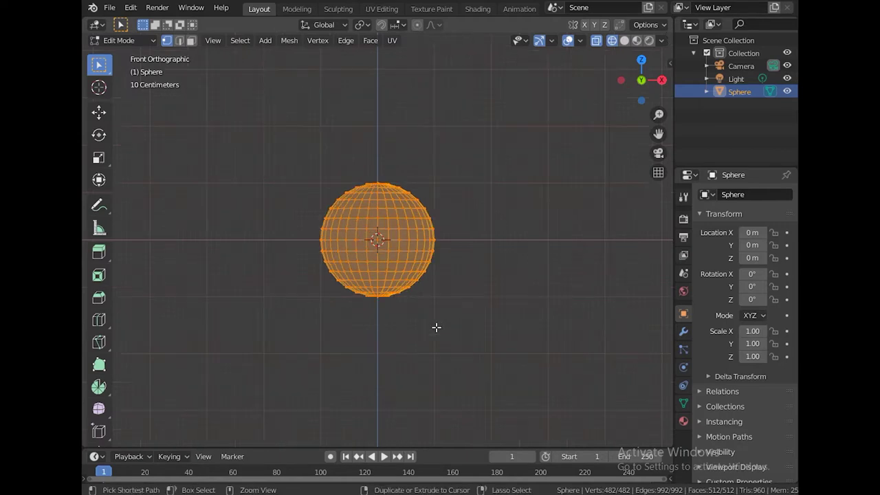
{"action": "scroll", "coordinate": [436, 327], "scroll_direction": "up", "scroll_amount": 1}
{"action": "scroll", "coordinate": [436, 327], "scroll_direction": "up", "scroll_amount": 2}
{"action": "scroll", "coordinate": [436, 327], "scroll_direction": "up", "scroll_amount": 1}
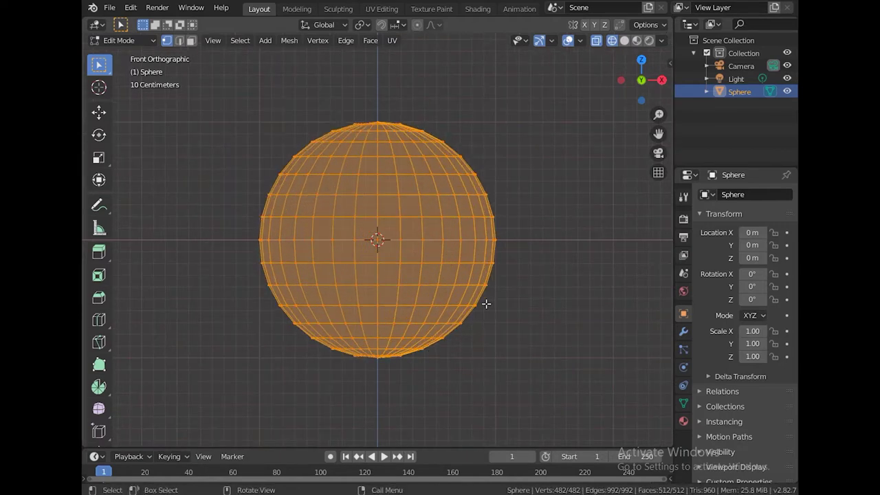
Delete the sphere's lower-half vertices and return to Object Mode.
{"action": "left_click_drag", "start_coordinate": [553, 209], "coordinate": [224, 394]}
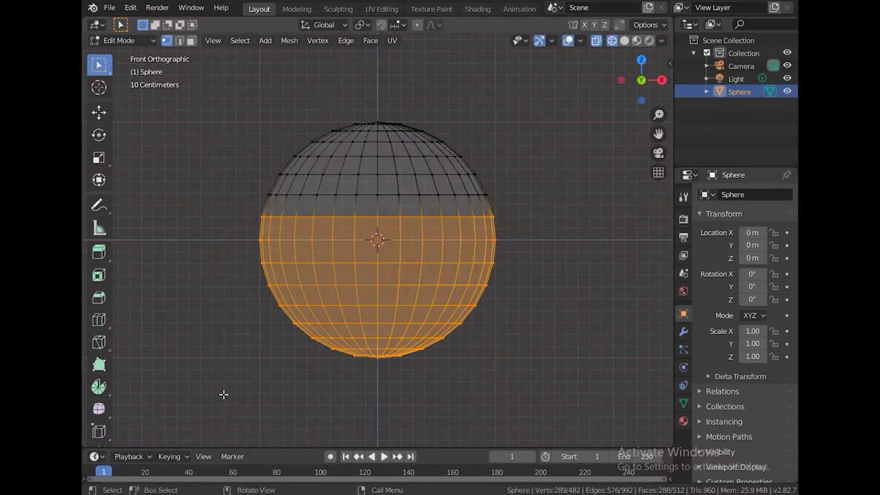
{"action": "key", "text": "x"}
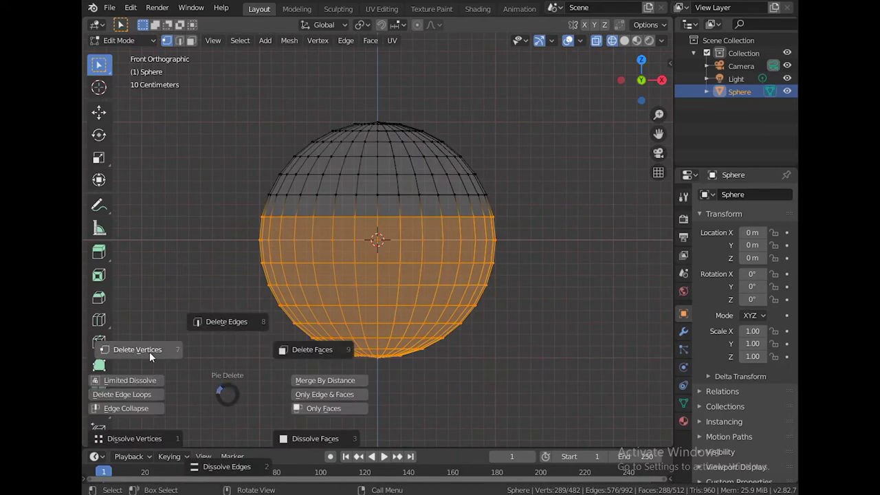
{"action": "left_click", "coordinate": [137, 349]}
{"action": "left_click", "coordinate": [120, 40]}
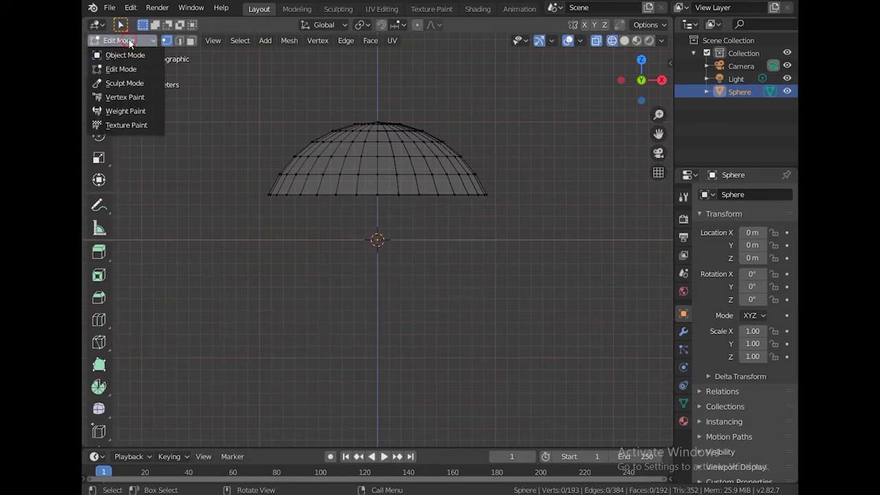
{"action": "left_click", "coordinate": [127, 55]}
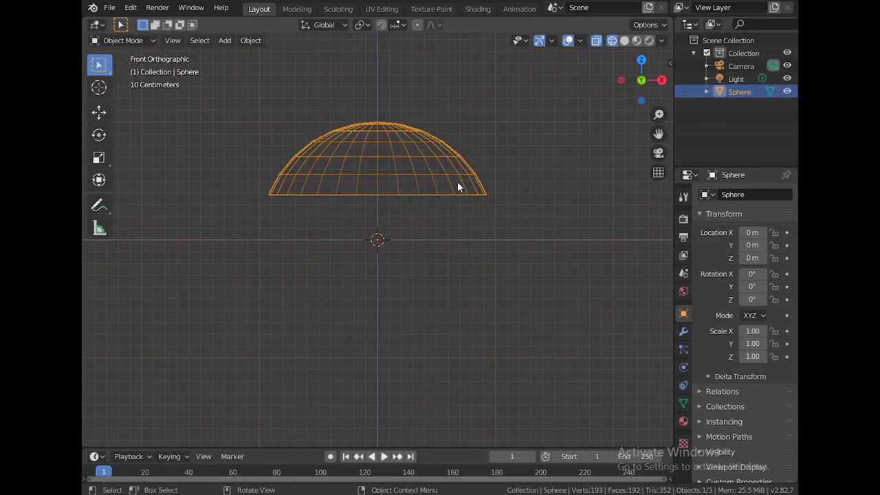
Rotate the hemisphere 180° about Y into a bowl.
{"action": "key", "text": "r"}
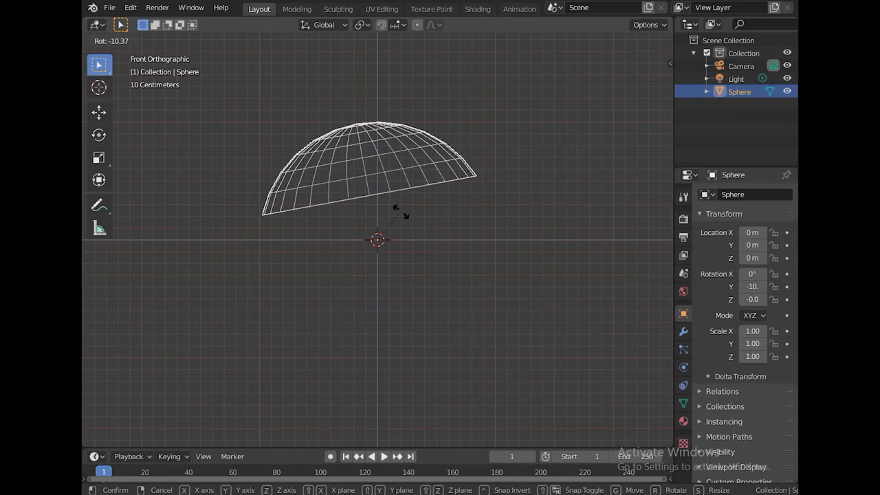
{"action": "type", "text": "180"}
{"action": "left_click", "coordinate": [403, 216]}
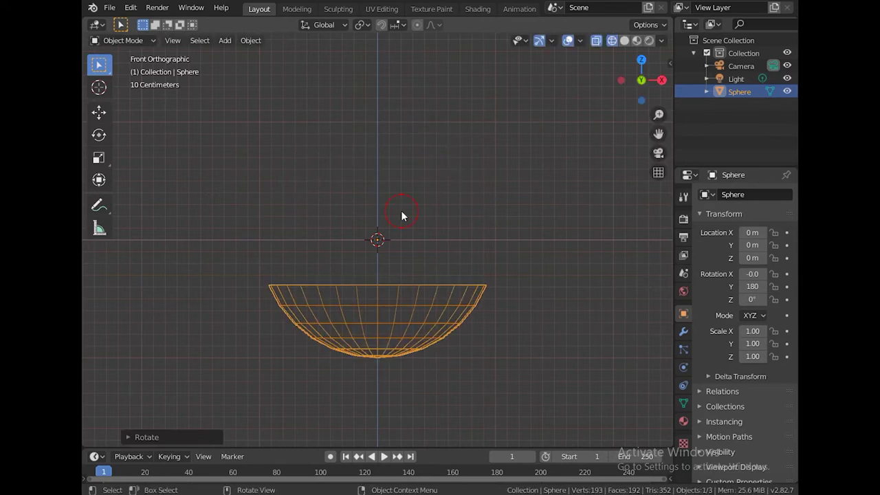
Raise the bowl to Z 1.36 and view its underside in solid shading.
{"action": "key", "text": "g"}
{"action": "key", "text": "z"}
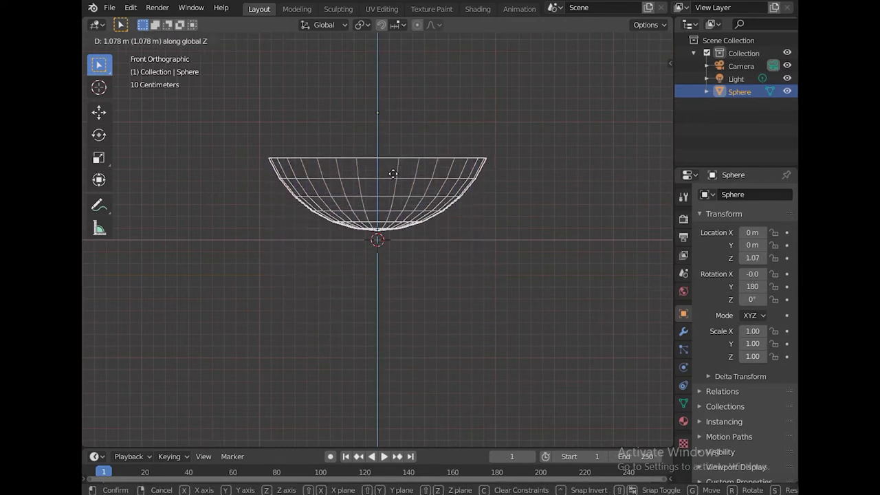
{"action": "left_click", "coordinate": [393, 149]}
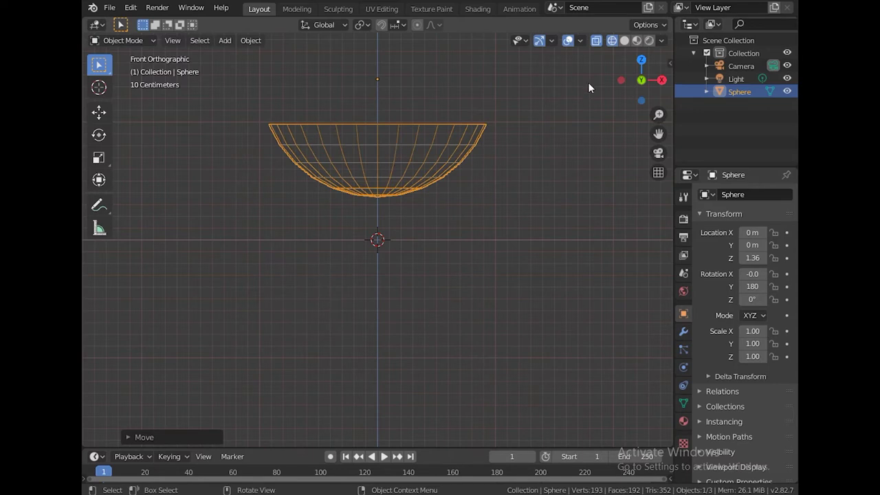
{"action": "left_click", "coordinate": [623, 40]}
{"action": "middle_click_drag", "start_coordinate": [518, 211], "coordinate": [505, 152]}
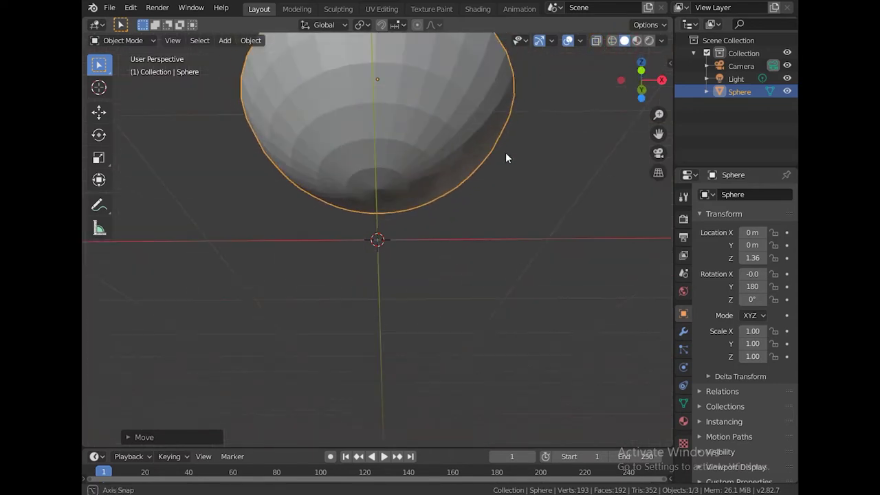
Delete the faces two rings around the bowl's bottom pole to open a round hole.
{"action": "key", "text": "Tab"}
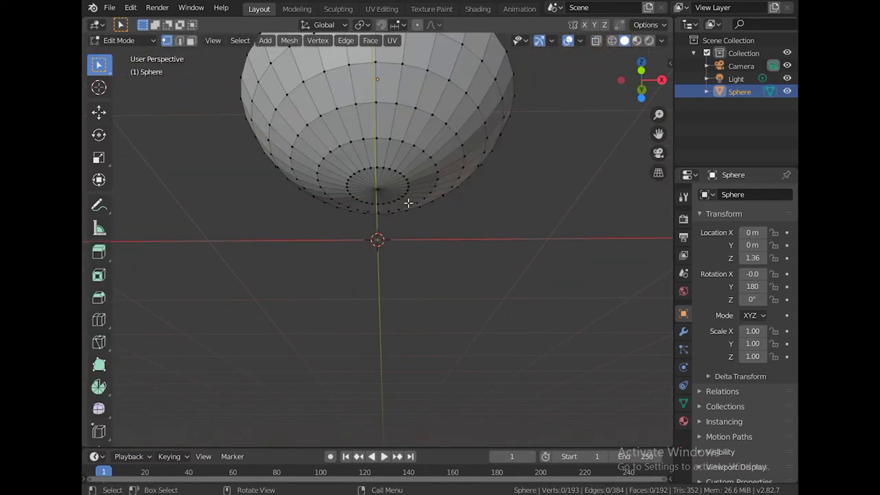
{"action": "left_click", "coordinate": [383, 191]}
{"action": "key", "text": "ctrl"}
{"action": "key", "text": "ctrl+KP_Add"}
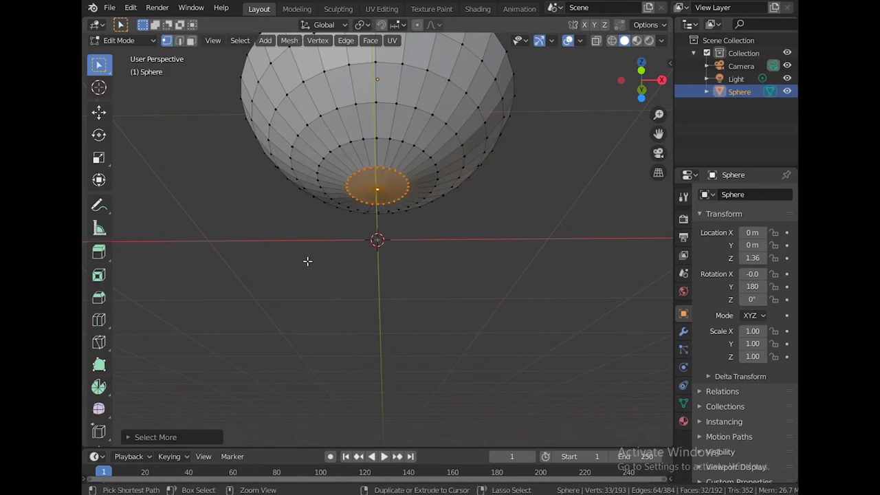
{"action": "key", "text": "ctrl+KP_Add"}
{"action": "key", "text": "x"}
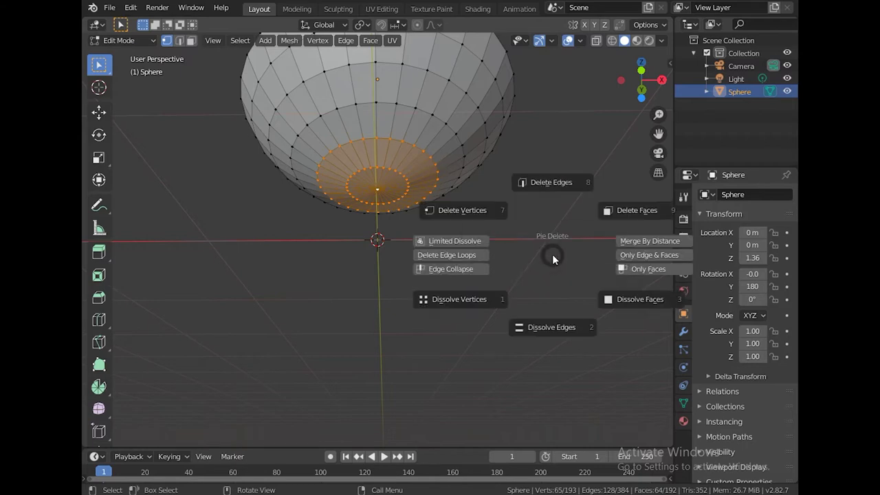
{"action": "left_click", "coordinate": [612, 223]}
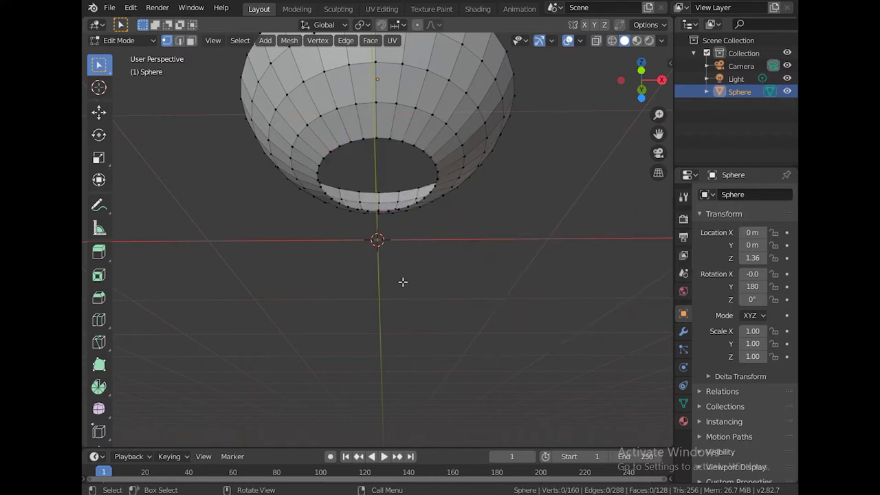
{"action": "mouse_move", "coordinate": [400, 316]}
{"action": "middle_mouse_down"}
{"action": "mouse_move", "coordinate": [519, 212]}
{"action": "mouse_move", "coordinate": [516, 255]}
{"action": "mouse_move", "coordinate": [469, 206]}
{"action": "mouse_move", "coordinate": [452, 217]}
{"action": "middle_mouse_up"}
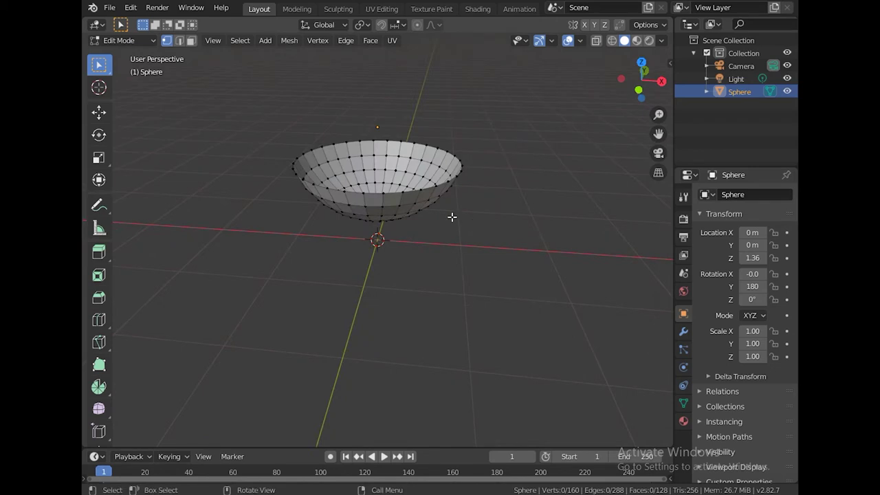
Cap the bowl's top rim loop with a single face.
{"action": "left_click", "coordinate": [424, 188], "text": "alt"}
{"action": "key", "text": "f"}
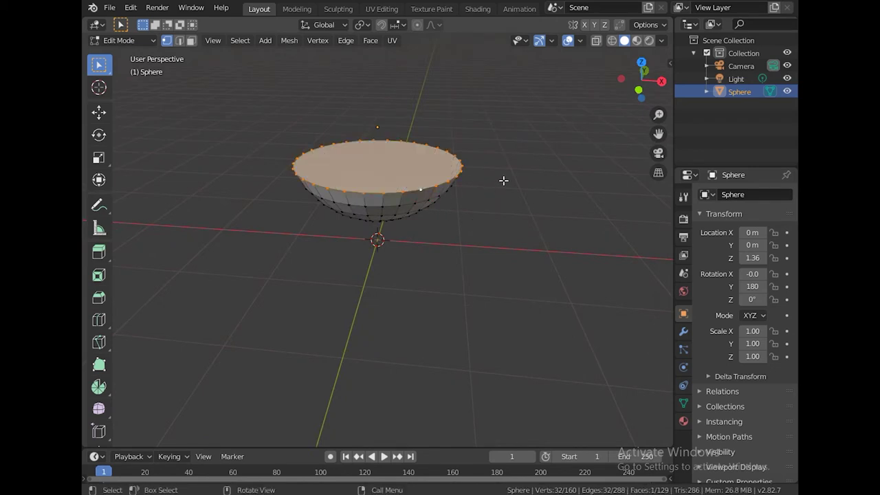
{"action": "mouse_move", "coordinate": [459, 271]}
{"action": "middle_mouse_down"}
{"action": "mouse_move", "coordinate": [465, 204]}
{"action": "mouse_move", "coordinate": [452, 208]}
{"action": "middle_mouse_up"}
{"action": "key", "text": "alt+a"}
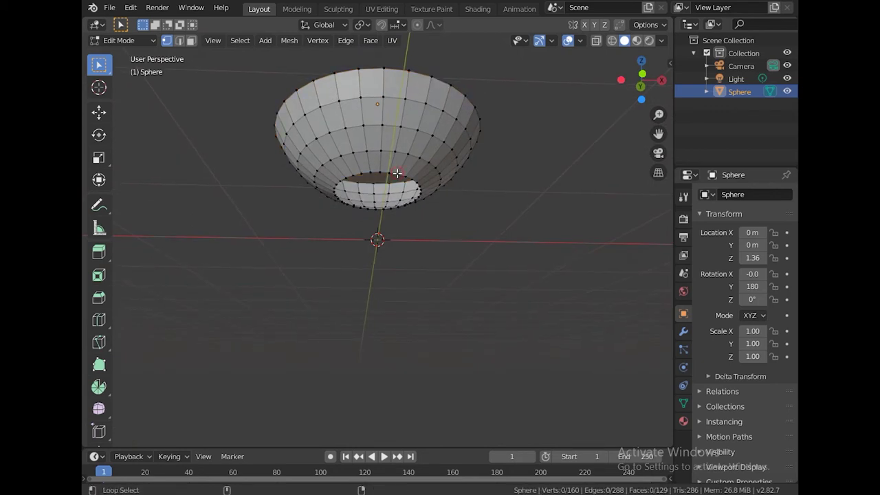
Extrude the bottom opening's loop down along Z and scale its rim outward.
{"action": "left_click", "coordinate": [397, 173], "text": "alt"}
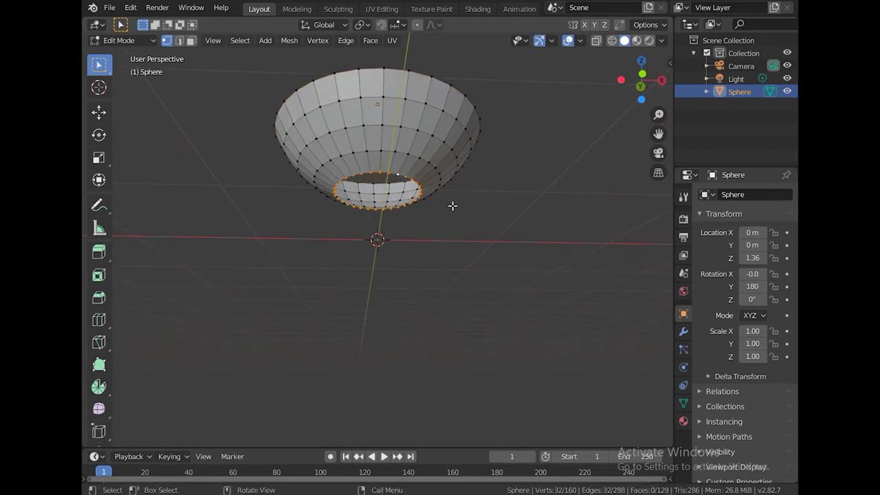
{"action": "key", "text": "e"}
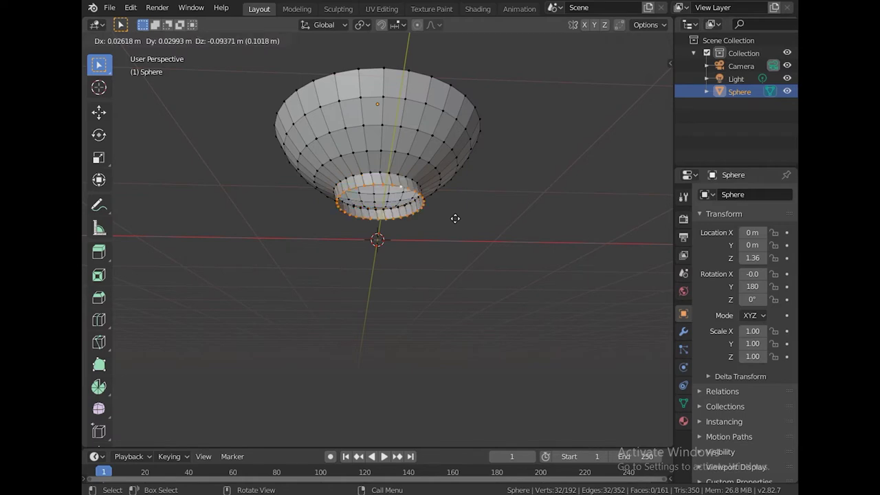
{"action": "key", "text": "z"}
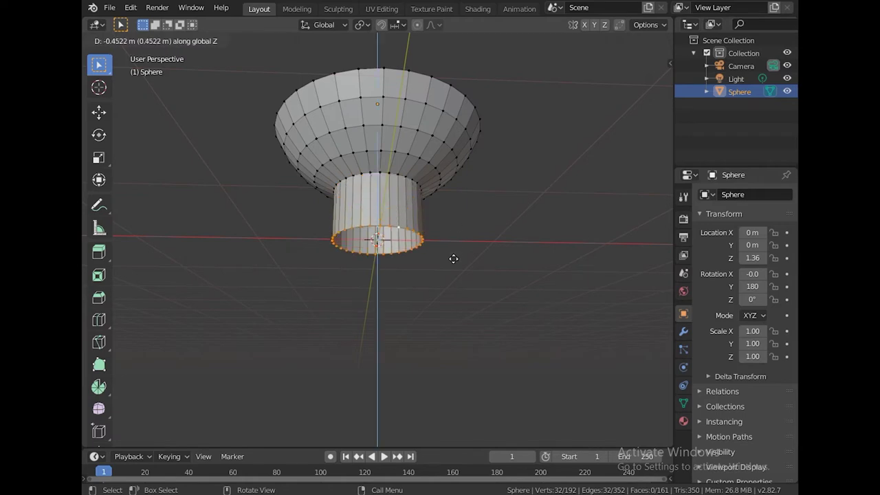
{"action": "left_click", "coordinate": [445, 353]}
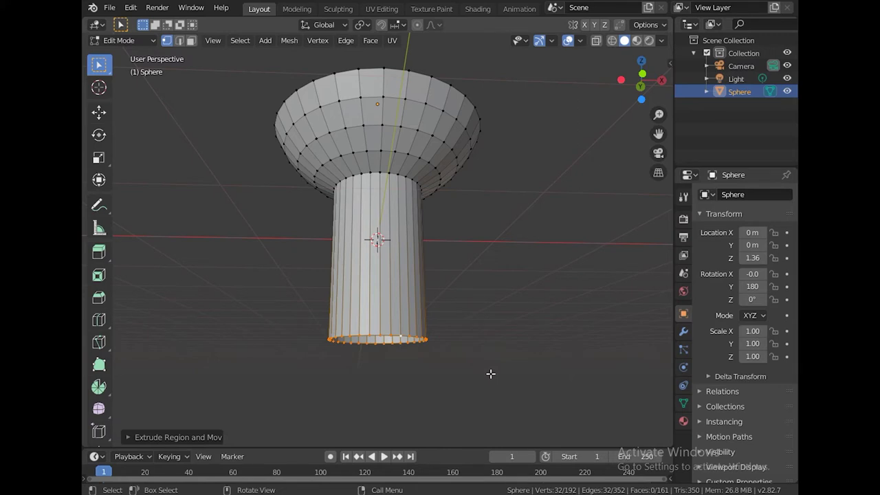
{"action": "key", "text": "s"}
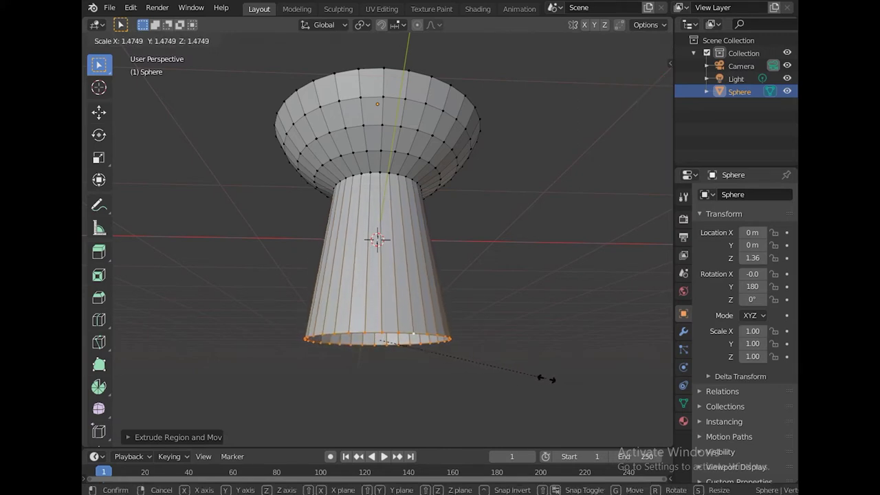
{"action": "left_click", "coordinate": [542, 376]}
{"action": "scroll", "coordinate": [507, 332], "scroll_direction": "down", "scroll_amount": 3}
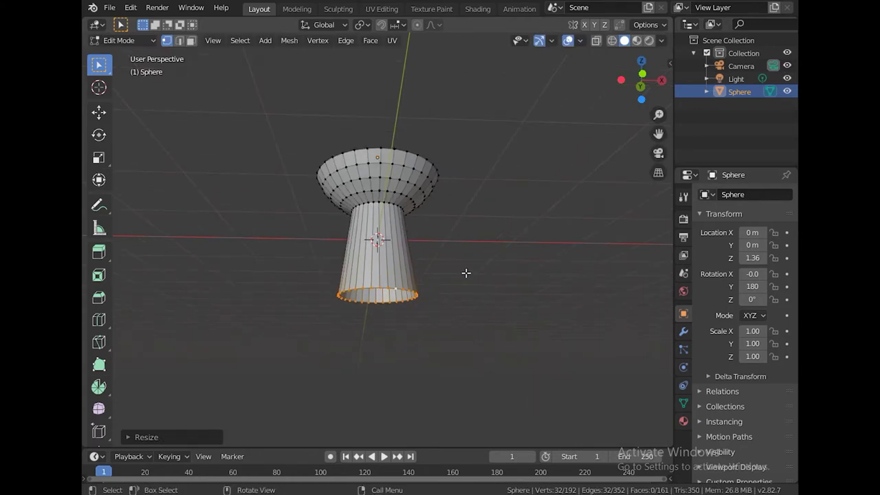
{"action": "key", "text": "KP_1"}
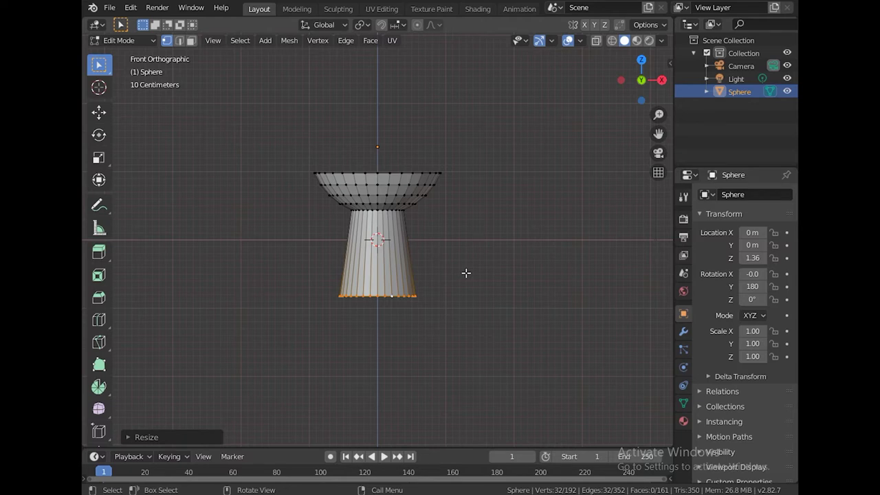
Add a UV sphere at the body's bottom rim and lower it along Z.
{"action": "key", "text": "shift+s"}
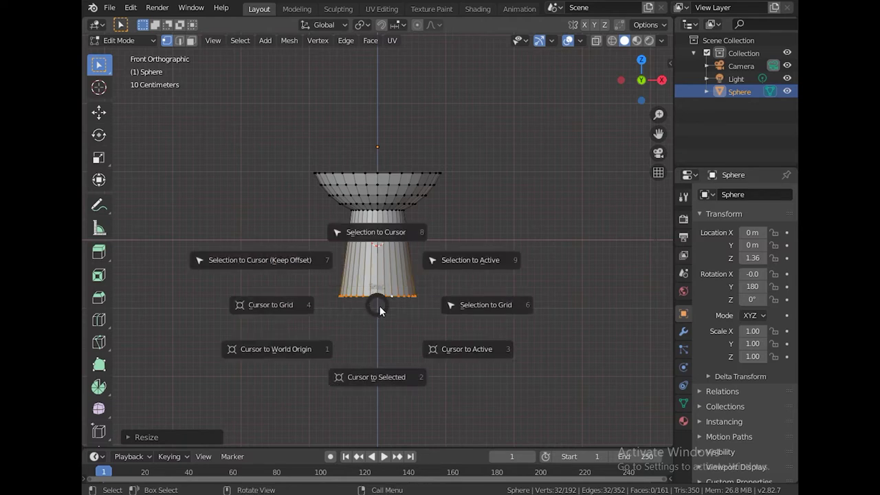
{"action": "left_click", "coordinate": [377, 377]}
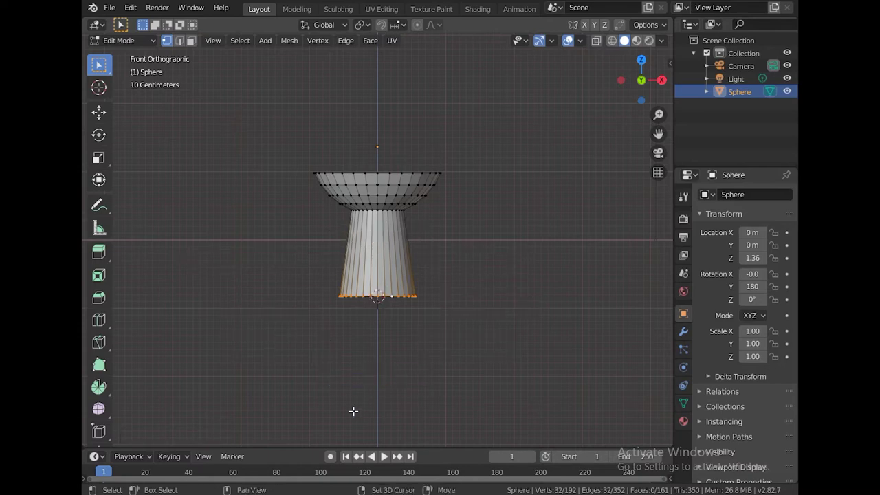
{"action": "key", "text": "shift+a"}
{"action": "left_click", "coordinate": [322, 243]}
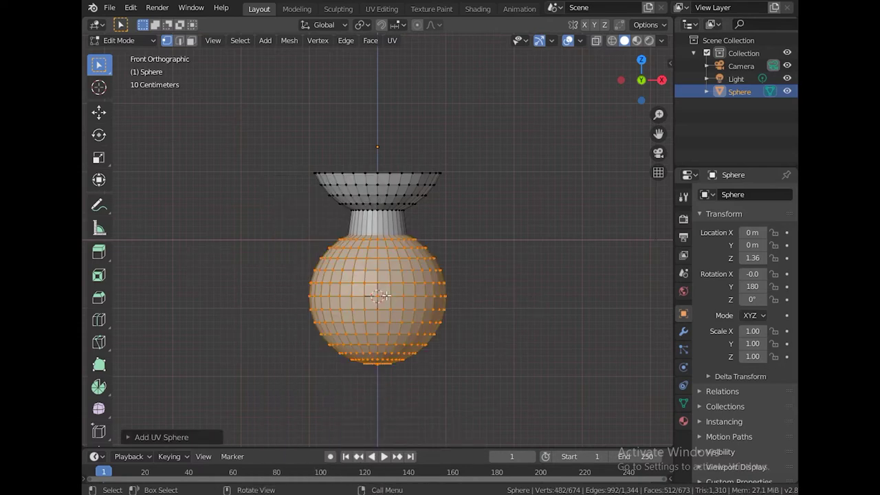
{"action": "key", "text": "g"}
{"action": "key", "text": "z"}
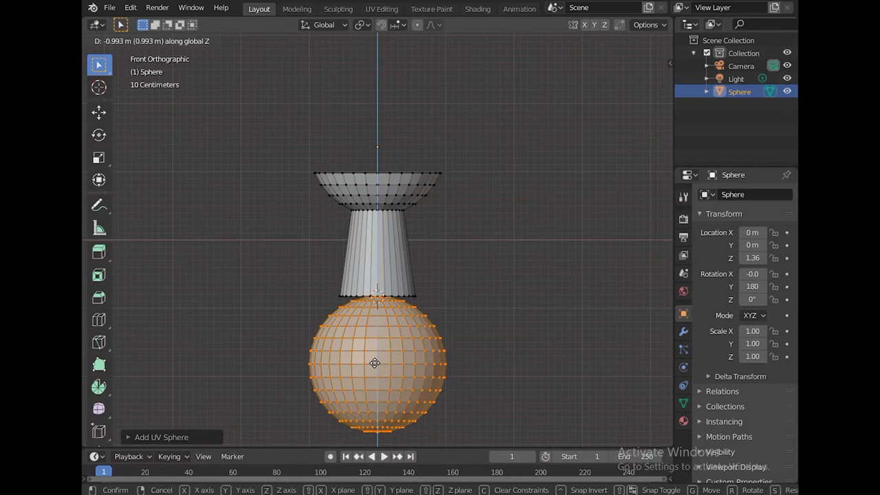
{"action": "left_click", "coordinate": [374, 368]}
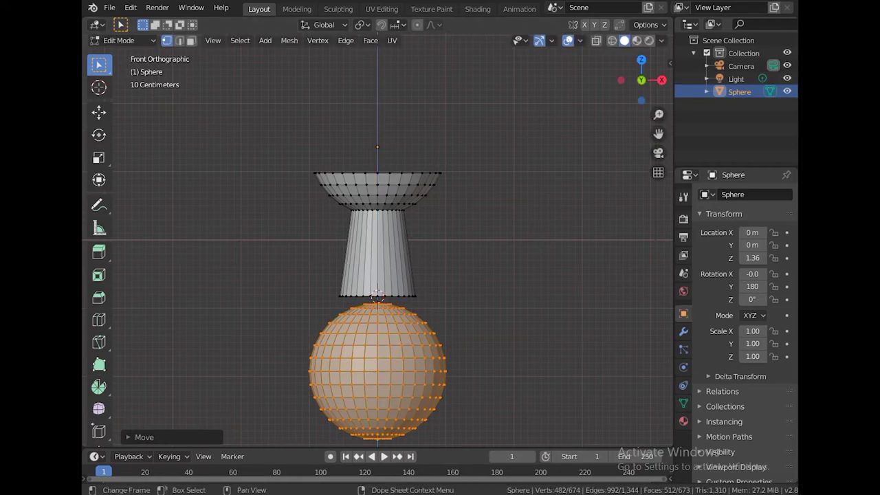
In wireframe view, delete the new sphere's lower-half vertices.
{"action": "left_click", "coordinate": [612, 40]}
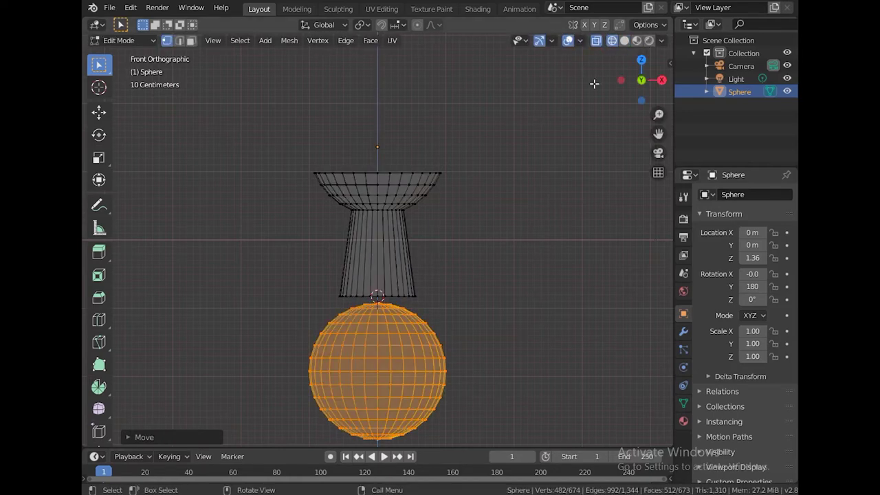
{"action": "scroll", "coordinate": [469, 389], "scroll_direction": "up", "scroll_amount": 1}
{"action": "middle_click_drag", "start_coordinate": [486, 338], "coordinate": [493, 249], "text": "shift"}
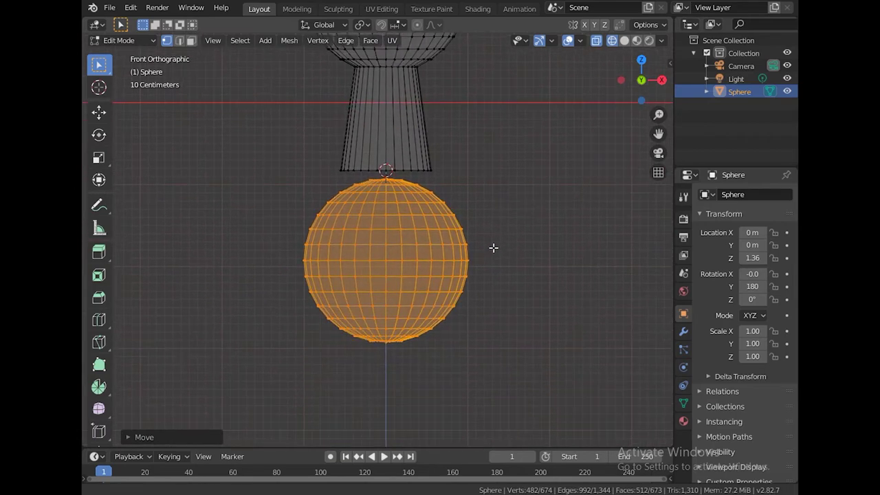
{"action": "left_click_drag", "start_coordinate": [517, 397], "coordinate": [287, 272]}
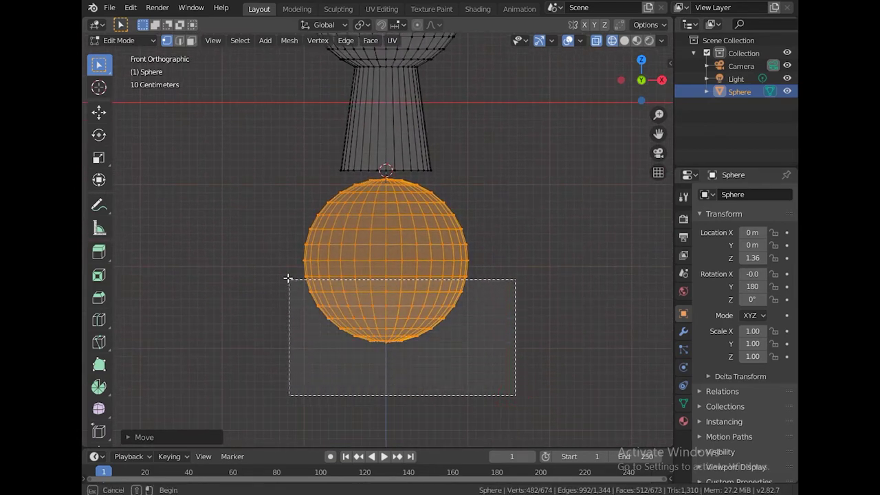
{"action": "key", "text": "x"}
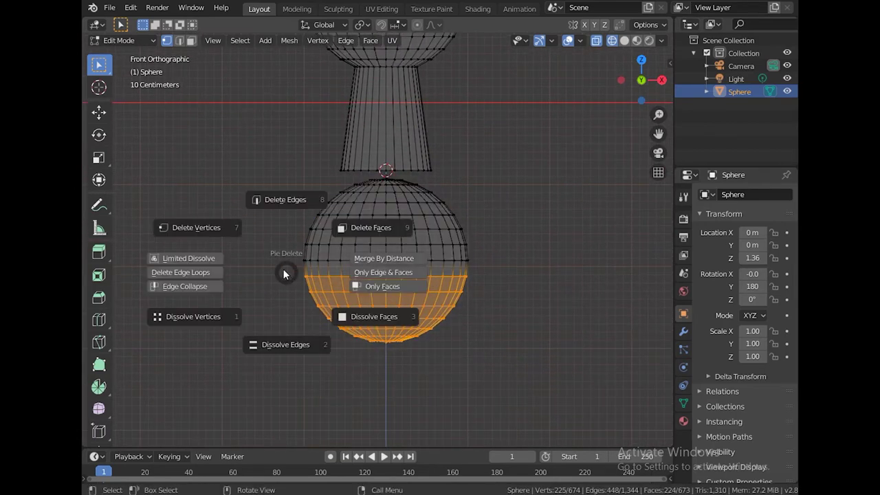
{"action": "left_click", "coordinate": [225, 237]}
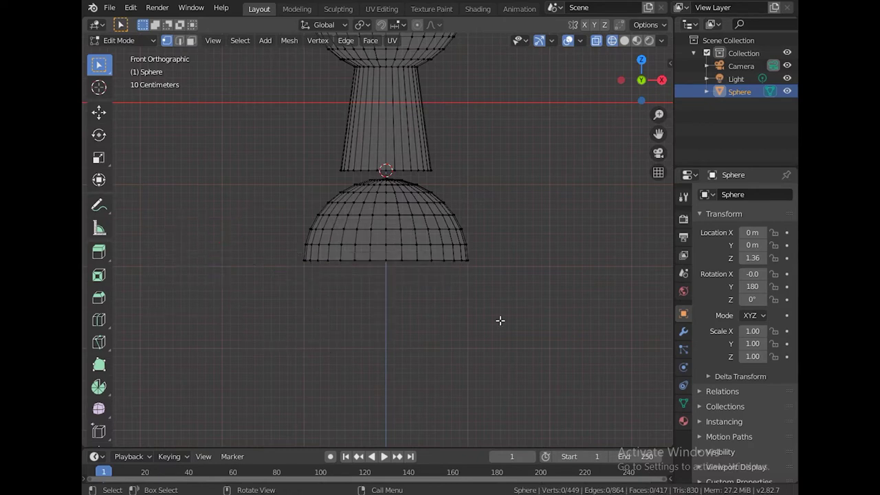
Delete the dome's top cap, two rings around its top pole.
{"action": "scroll", "coordinate": [436, 261], "scroll_direction": "up", "scroll_amount": 2}
{"action": "scroll", "coordinate": [436, 309], "scroll_direction": "up", "scroll_amount": 2}
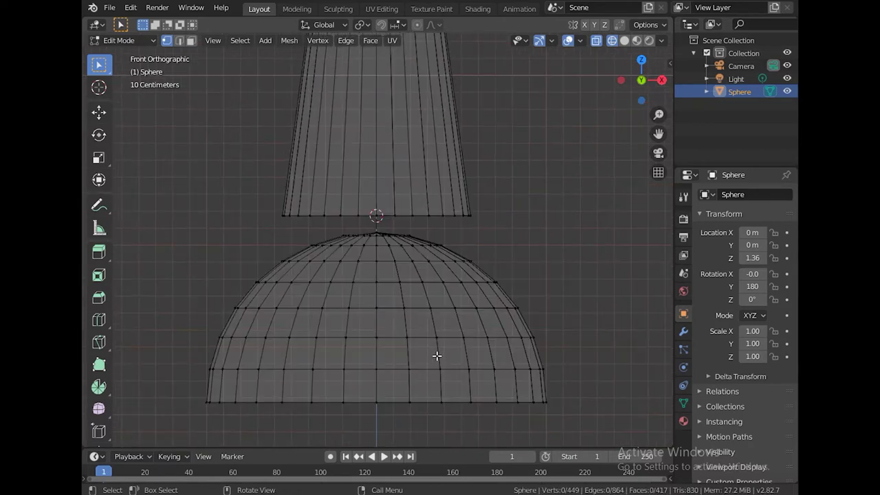
{"action": "left_click", "coordinate": [376, 233]}
{"action": "key", "text": "ctrl+KP_Add"}
{"action": "key", "text": "ctrl+KP_Add"}
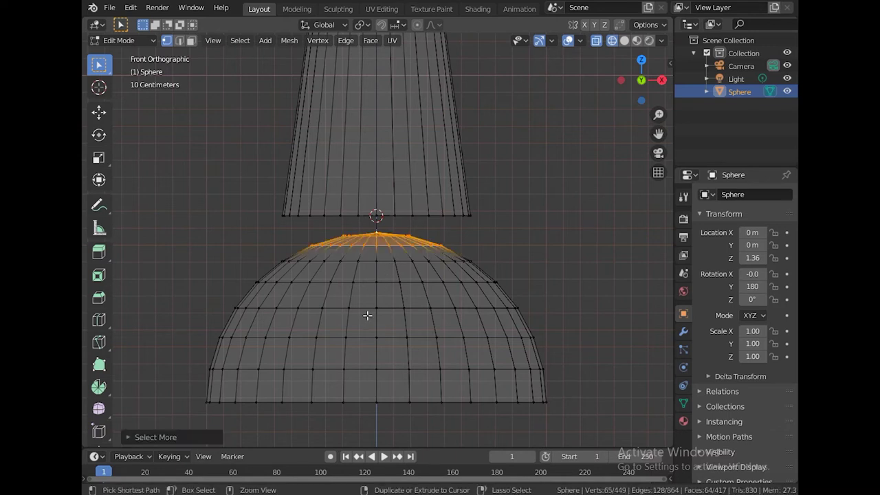
{"action": "key", "text": "ctrl+KP_Add"}
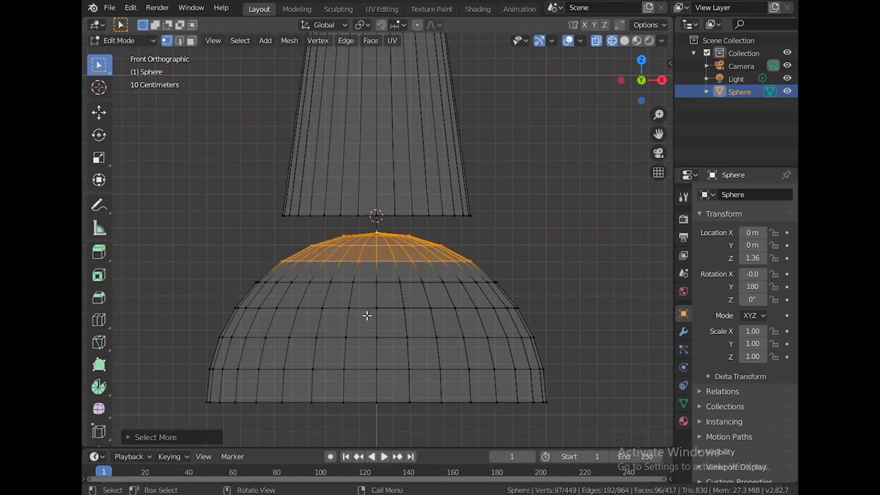
{"action": "key", "text": "x"}
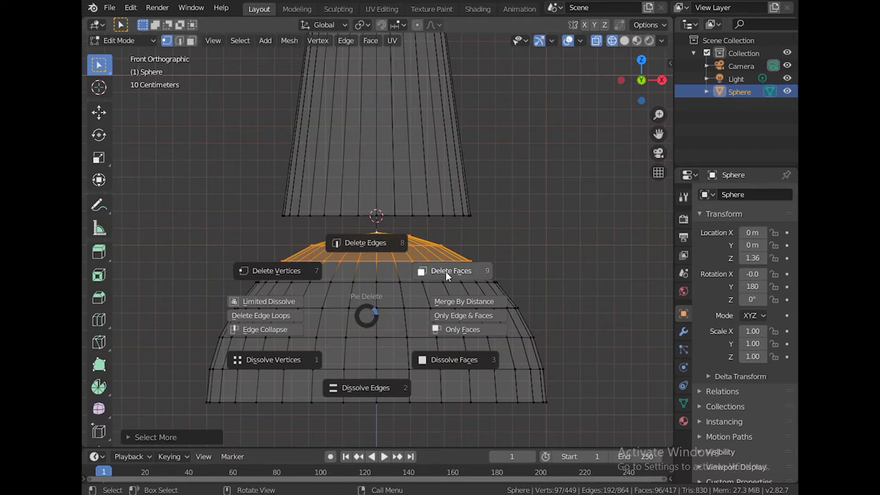
{"action": "left_click", "coordinate": [445, 271]}
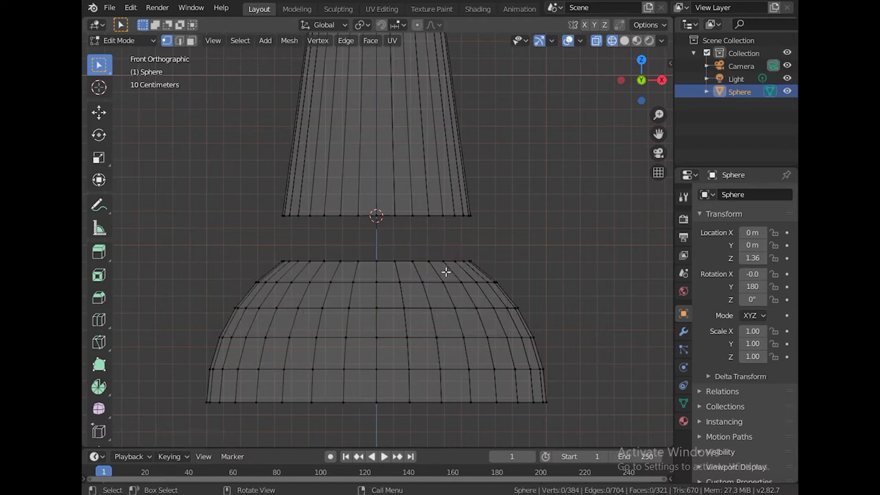
{"action": "key", "text": "shift+space"}
{"action": "key", "text": "g"}
{"action": "mouse_move", "coordinate": [379, 297]}
{"action": "middle_mouse_down"}
{"action": "mouse_move", "coordinate": [591, 261]}
{"action": "mouse_move", "coordinate": [513, 255]}
{"action": "mouse_move", "coordinate": [479, 266]}
{"action": "mouse_move", "coordinate": [464, 284]}
{"action": "mouse_move", "coordinate": [495, 252]}
{"action": "mouse_move", "coordinate": [392, 275]}
{"action": "middle_mouse_up"}
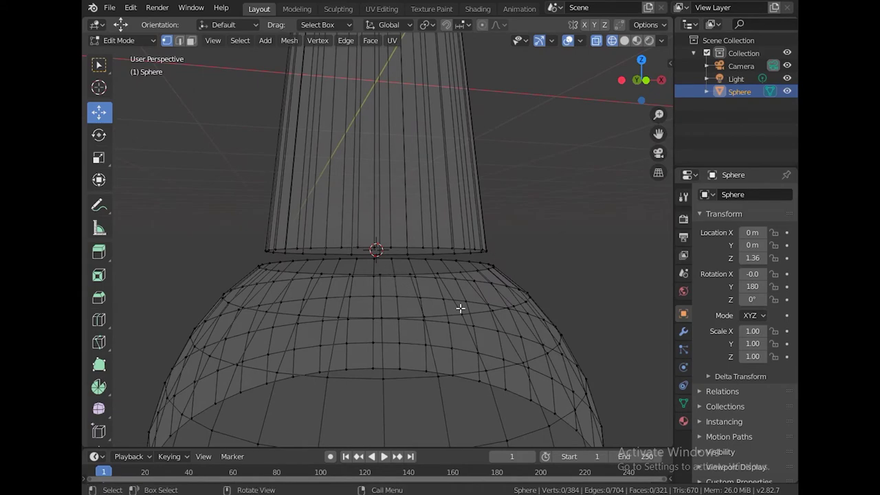
Fill a first face between two body-rim vertices and two dome-opening vertices.
{"action": "scroll", "coordinate": [464, 312], "scroll_direction": "down", "scroll_amount": 3}
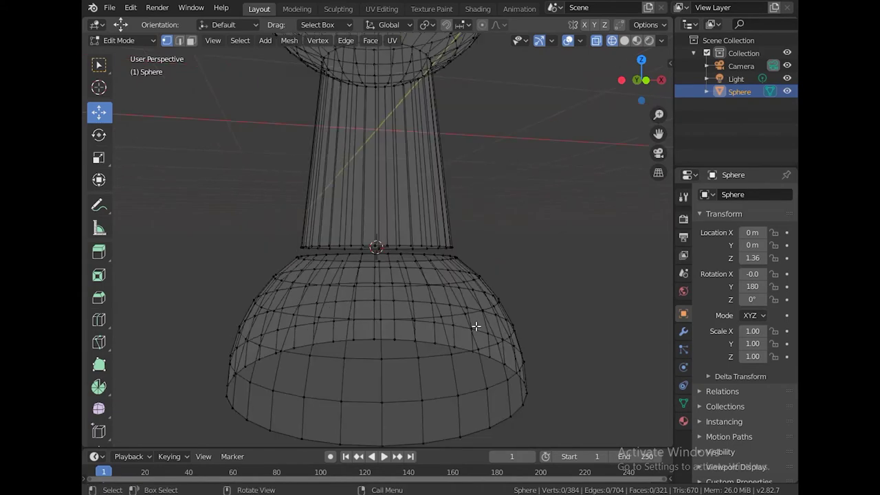
{"action": "key", "text": "KP_1"}
{"action": "scroll", "coordinate": [403, 289], "scroll_direction": "up", "scroll_amount": 5}
{"action": "middle_click_drag", "start_coordinate": [403, 290], "coordinate": [412, 288]}
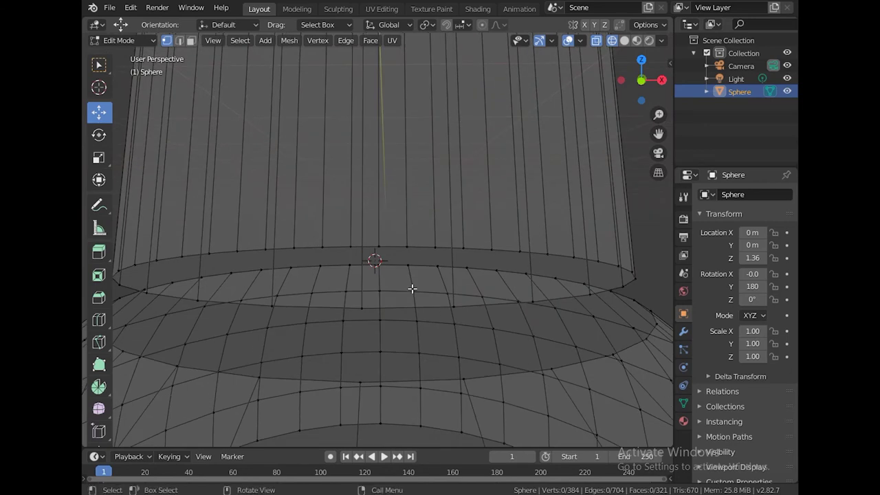
{"action": "left_click", "coordinate": [363, 308]}
{"action": "left_click", "coordinate": [456, 309], "text": "shift"}
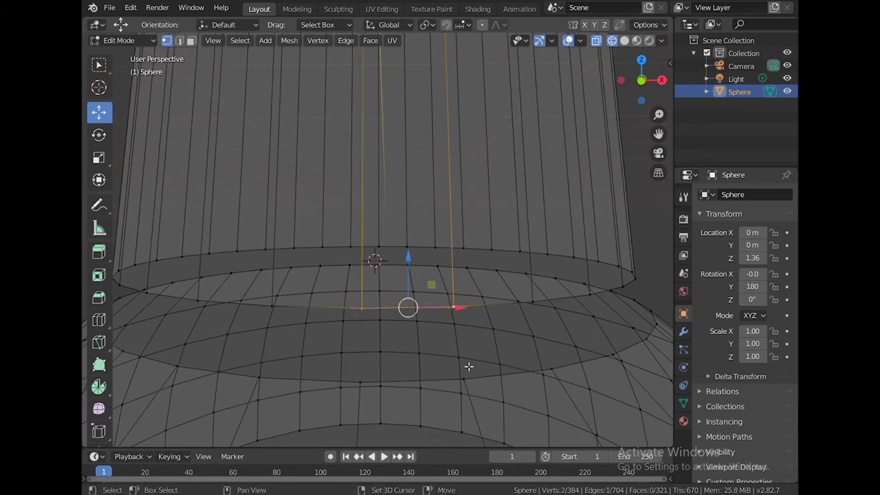
{"action": "left_click", "coordinate": [464, 378], "text": "shift"}
{"action": "left_click", "coordinate": [360, 382], "text": "shift"}
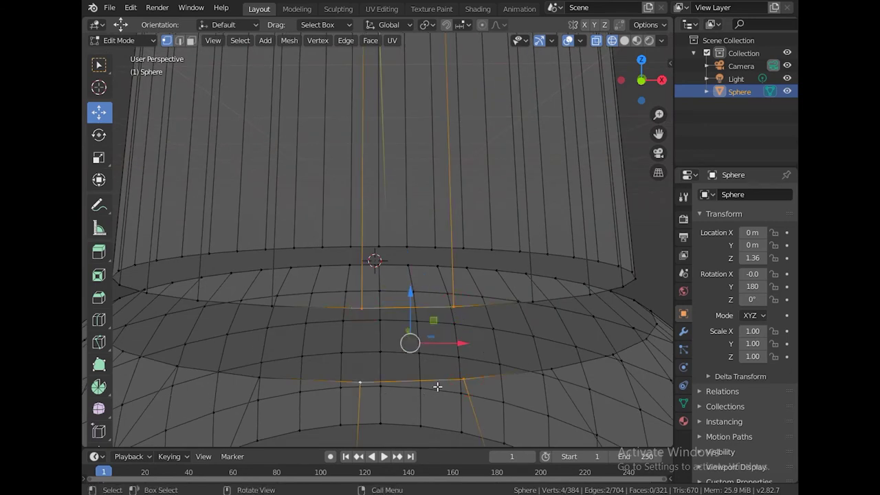
{"action": "key", "text": "f"}
Fill successive faces around the gap from one rim vertex.
{"action": "left_click", "coordinate": [455, 311]}
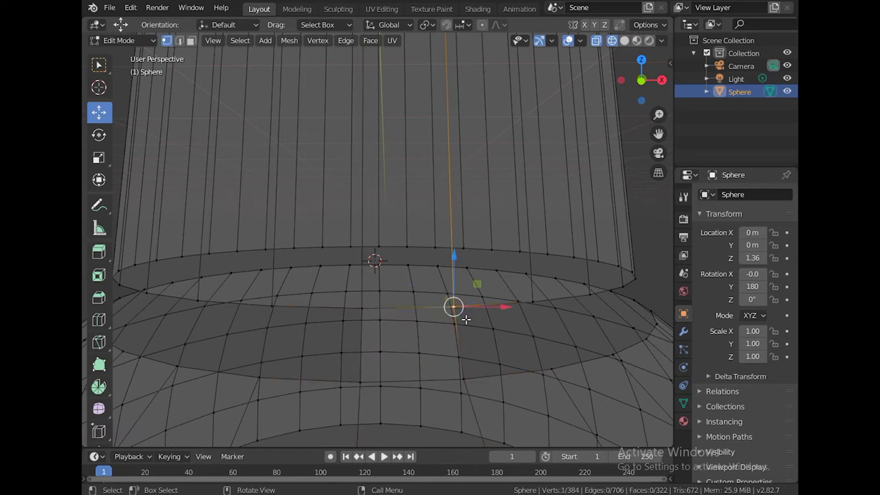
{"action": "key", "text": "f"}
{"action": "key", "text": "f"}
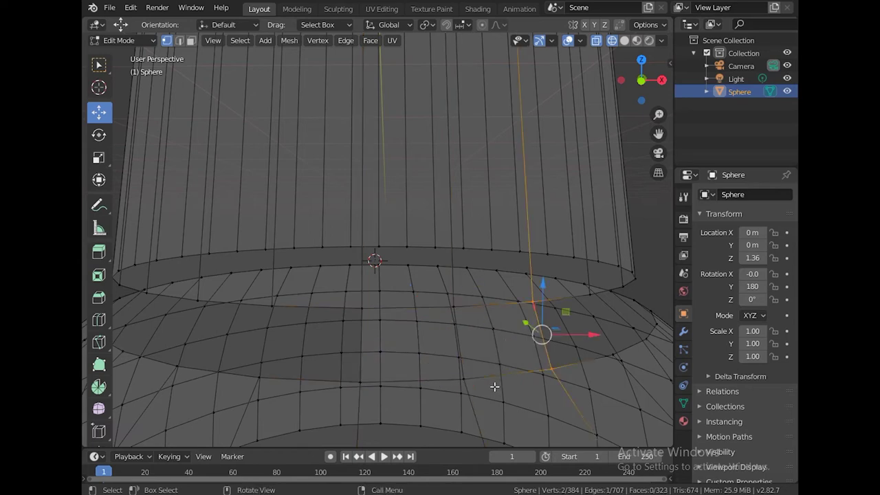
{"action": "key", "text": "f"}
{"action": "key", "text": "f"}
{"action": "key", "text": "f"}
{"action": "key", "text": "f"}
{"action": "key", "text": "f"}
{"action": "key", "text": "f"}
{"action": "key", "text": "f"}
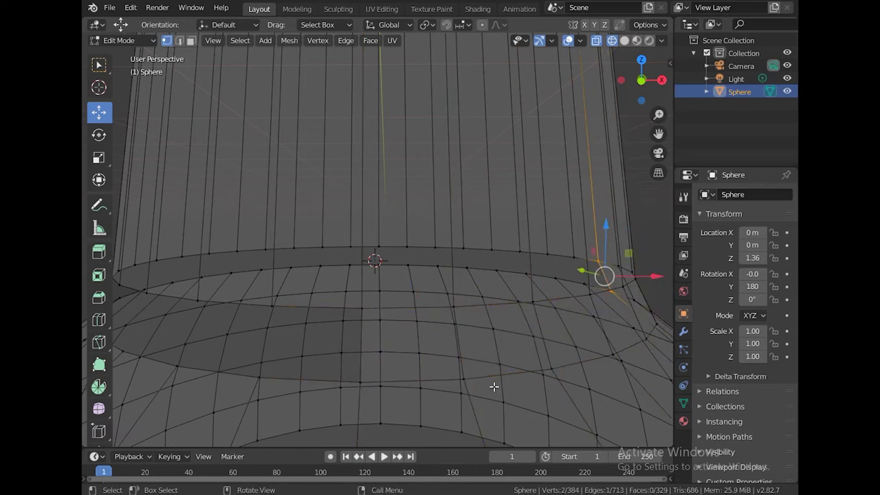
{"action": "key", "text": "f"}
{"action": "key", "text": "f"}
{"action": "key", "text": "f"}
{"action": "key", "text": "f"}
{"action": "key", "text": "f"}
{"action": "key", "text": "f"}
{"action": "key", "text": "f"}
{"action": "key", "text": "f"}
{"action": "key", "text": "f"}
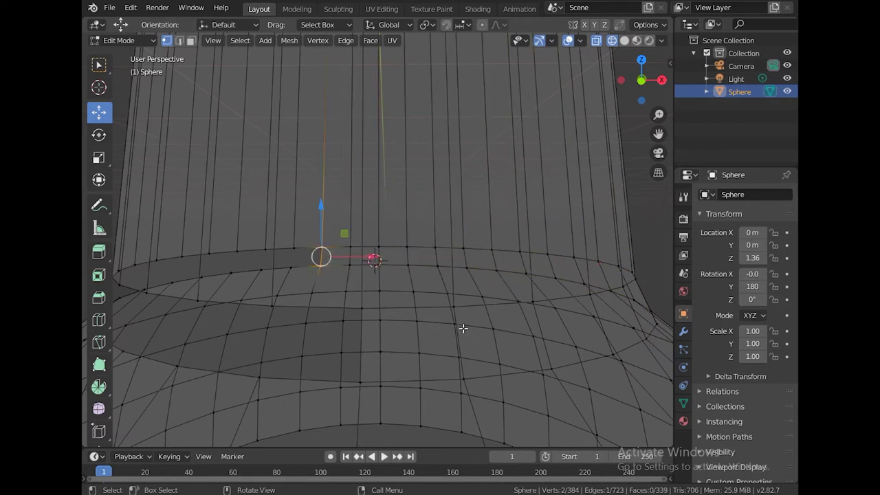
{"action": "key", "text": "f"}
{"action": "key", "text": "f"}
{"action": "key", "text": "f"}
{"action": "key", "text": "f"}
{"action": "key", "text": "f"}
{"action": "key", "text": "f"}
{"action": "key", "text": "f"}
{"action": "key", "text": "f"}
{"action": "key", "text": "f"}
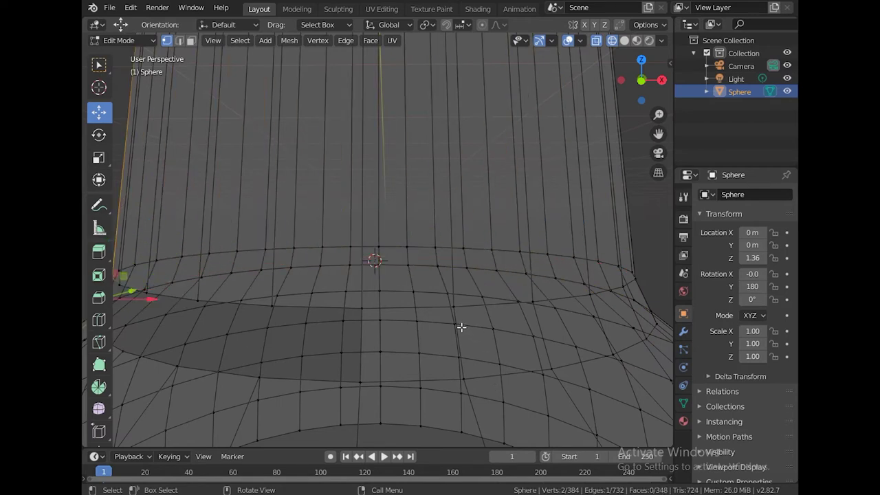
{"action": "key", "text": "f"}
{"action": "key", "text": "f"}
{"action": "key", "text": "f"}
{"action": "key", "text": "f"}
{"action": "key", "text": "f"}
{"action": "key", "text": "f"}
{"action": "key", "text": "f"}
Clear the selection and show the mesh in solid shading, tilted toward the neck.
{"action": "scroll", "coordinate": [460, 326], "scroll_direction": "down", "scroll_amount": 5}
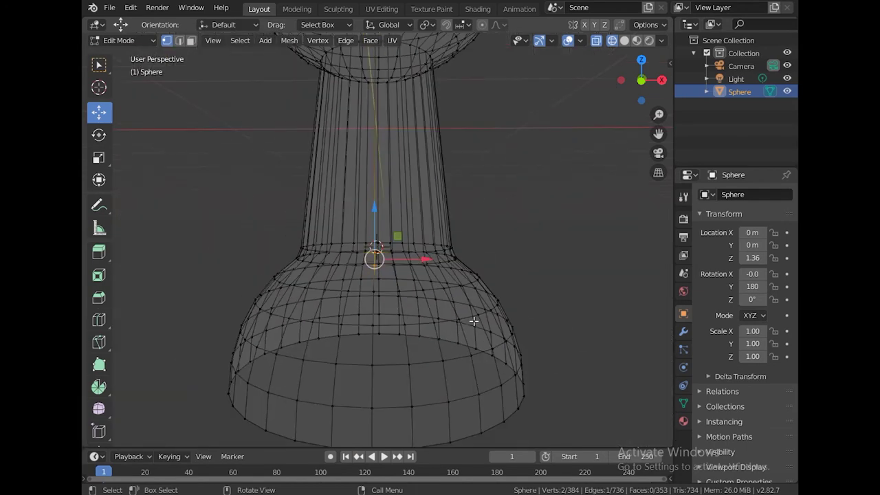
{"action": "left_click", "coordinate": [544, 275]}
{"action": "left_click", "coordinate": [624, 40]}
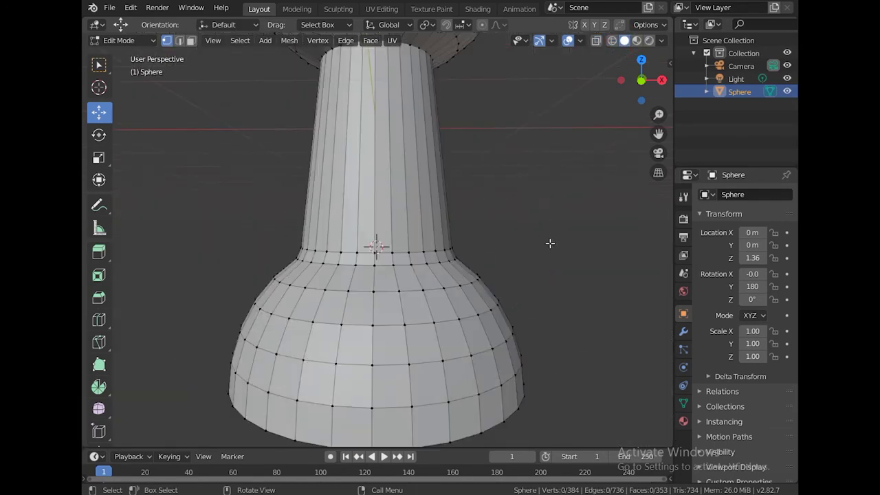
{"action": "scroll", "coordinate": [552, 252], "scroll_direction": "down", "scroll_amount": 2}
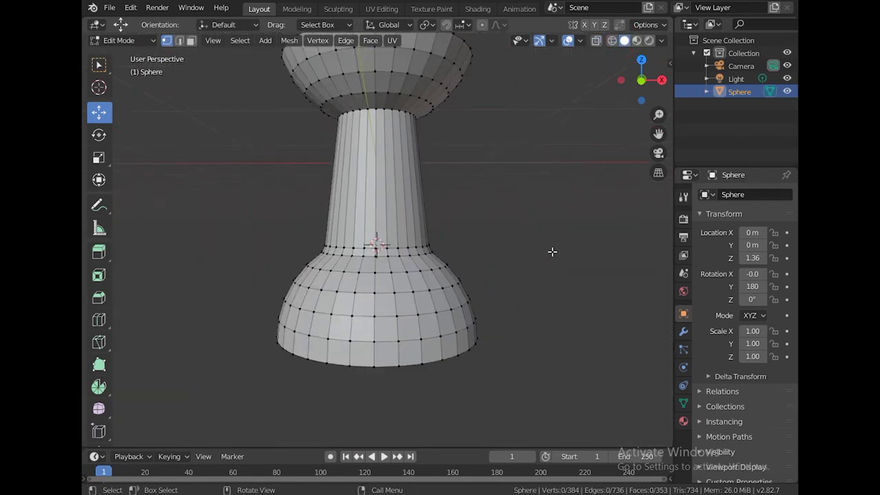
{"action": "scroll", "coordinate": [552, 251], "scroll_direction": "down", "scroll_amount": 1}
{"action": "middle_click_drag", "start_coordinate": [552, 252], "coordinate": [542, 271]}
{"action": "scroll", "coordinate": [540, 273], "scroll_direction": "up", "scroll_amount": 4}
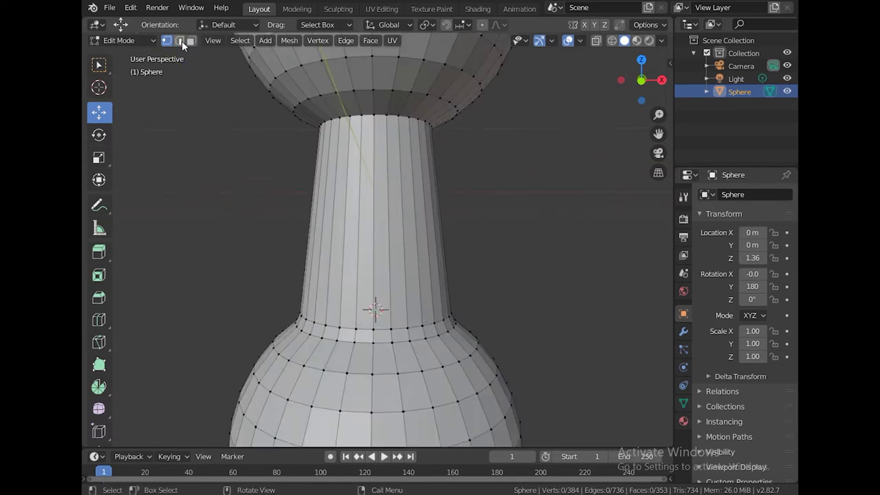
Dissolve the edge loop at the neck base in edge select mode.
{"action": "left_click", "coordinate": [180, 41]}
{"action": "left_click", "coordinate": [397, 329], "text": "alt"}
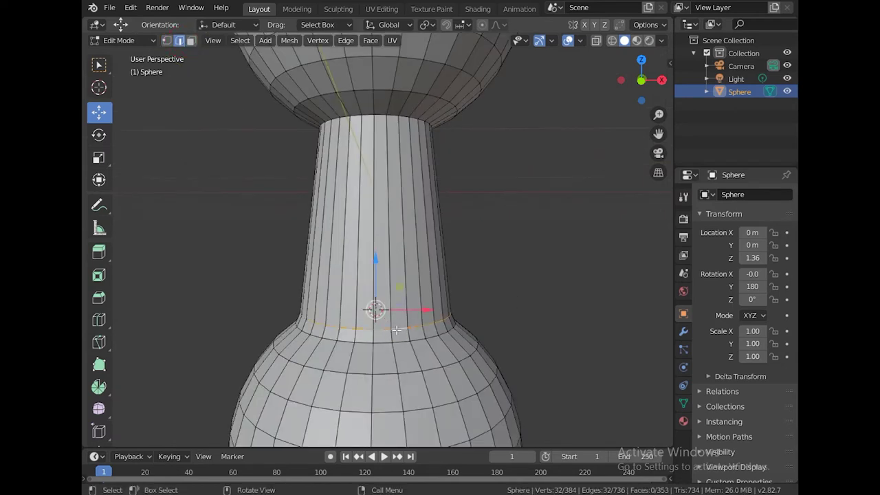
{"action": "key", "text": "x"}
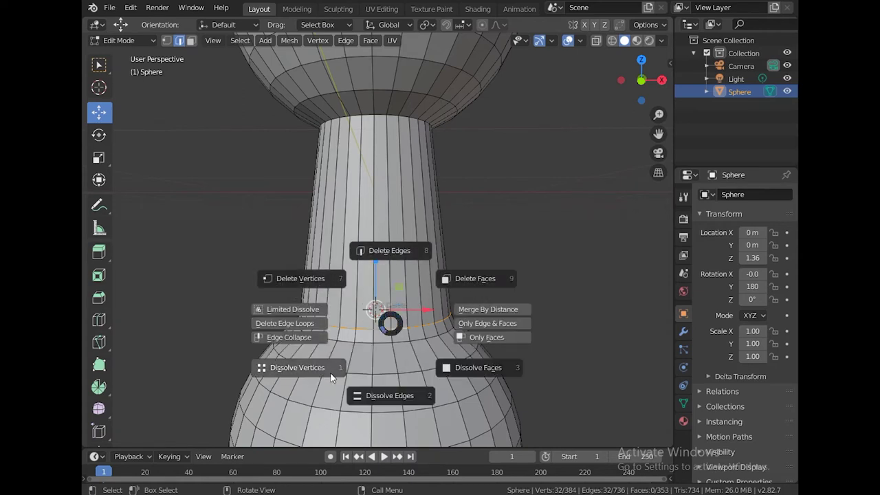
{"action": "left_click", "coordinate": [387, 397]}
{"action": "scroll", "coordinate": [492, 339], "scroll_direction": "down", "scroll_amount": 4}
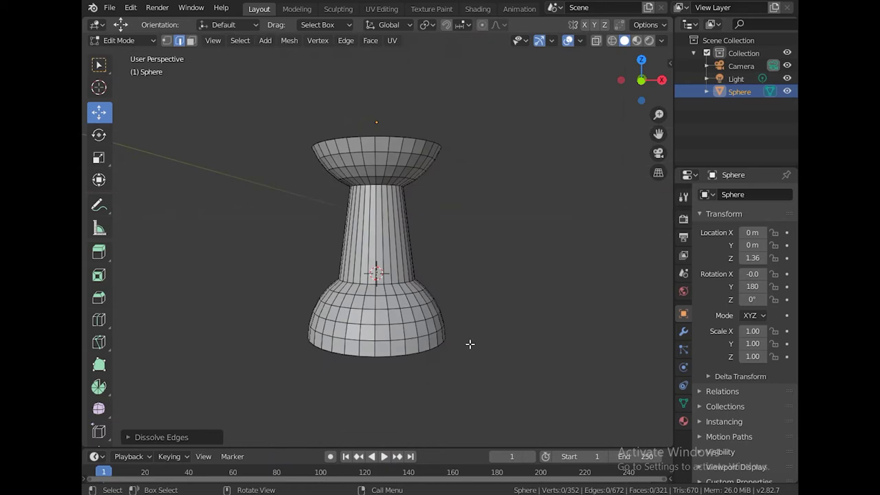
{"action": "scroll", "coordinate": [469, 344], "scroll_direction": "up", "scroll_amount": 2}
From below, fill the base's open rim loop with a face and start insetting it.
{"action": "scroll", "coordinate": [480, 332], "scroll_direction": "down", "scroll_amount": 2}
{"action": "mouse_move", "coordinate": [479, 332]}
{"action": "middle_mouse_down"}
{"action": "mouse_move", "coordinate": [420, 287]}
{"action": "mouse_move", "coordinate": [468, 340]}
{"action": "middle_mouse_up"}
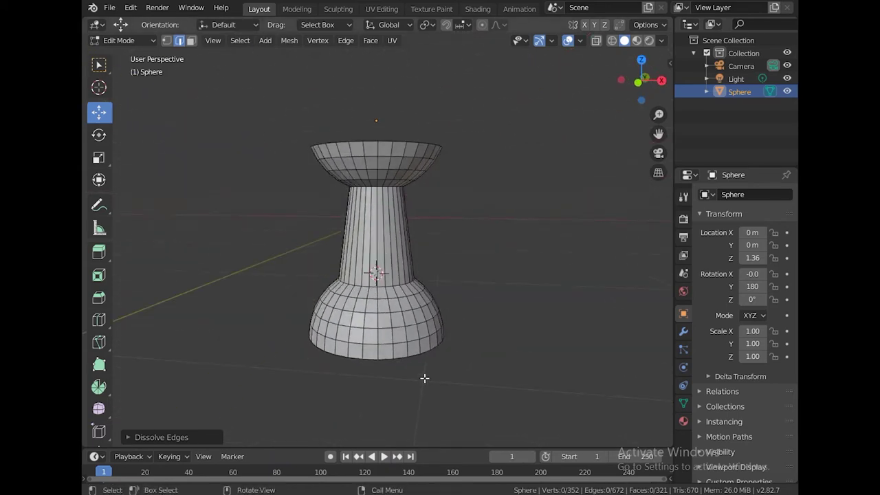
{"action": "middle_click_drag", "start_coordinate": [424, 378], "coordinate": [403, 266]}
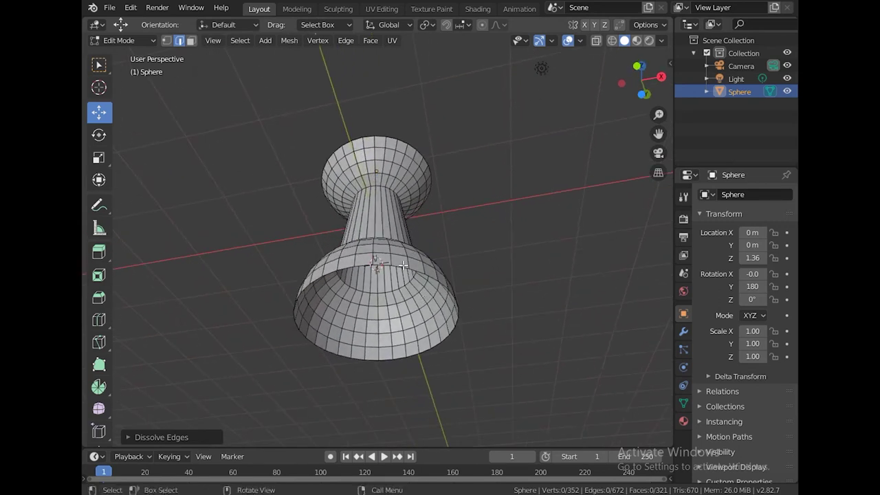
{"action": "left_click", "coordinate": [393, 265], "text": "alt"}
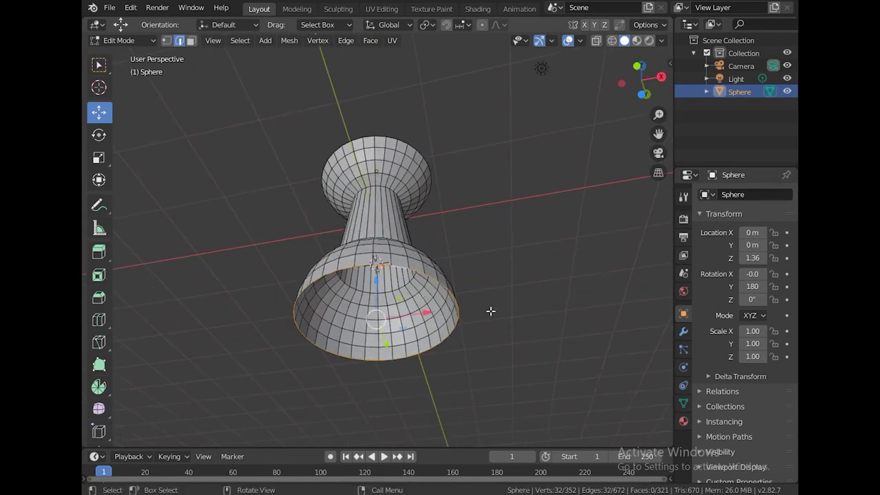
{"action": "key", "text": "f"}
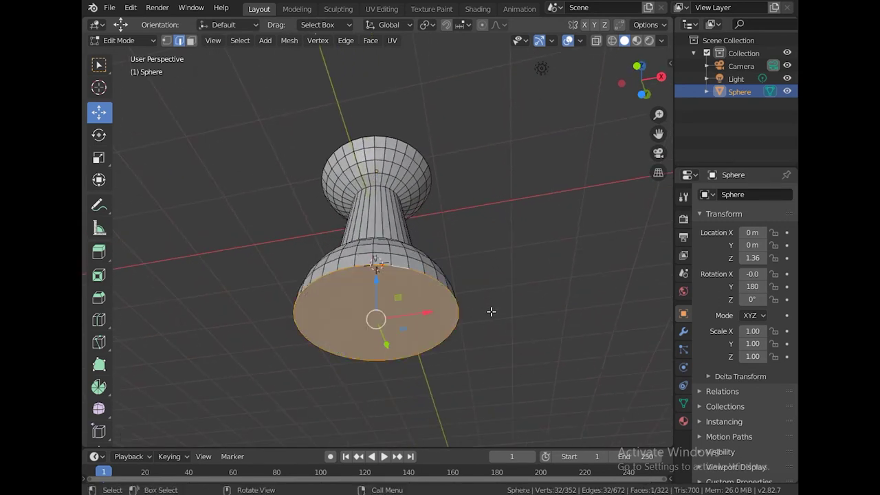
{"action": "left_click", "coordinate": [191, 41]}
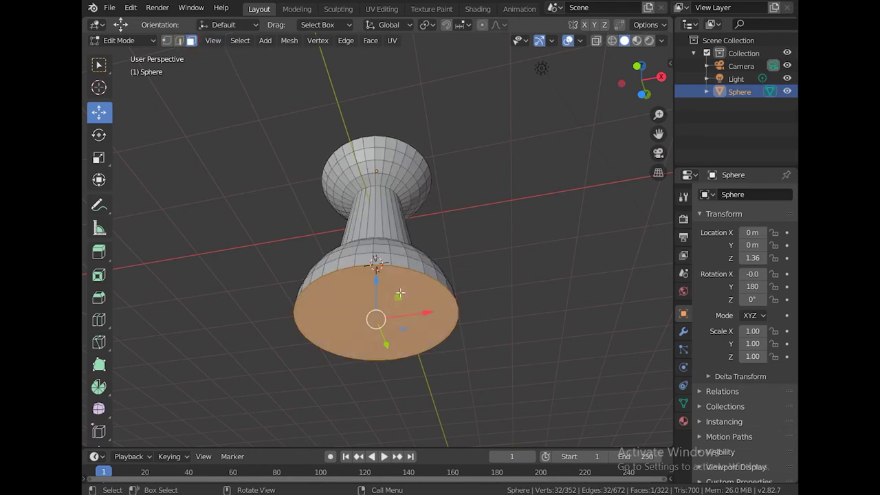
{"action": "key", "text": "i"}
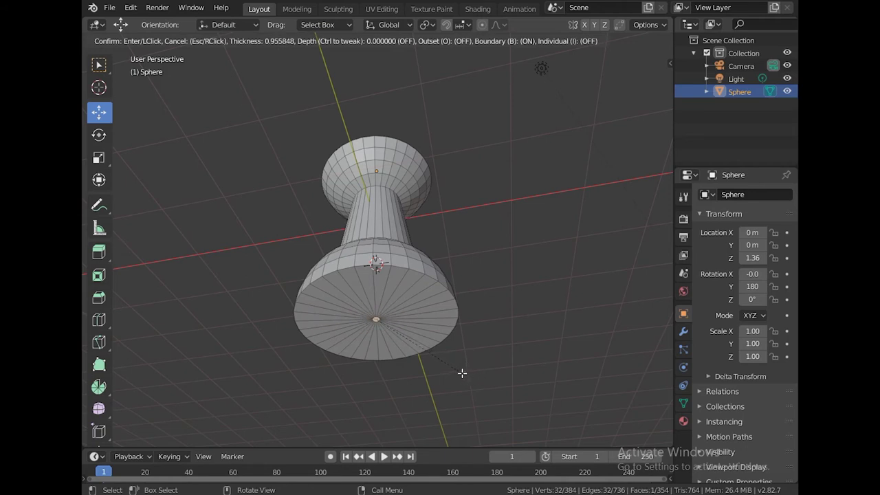
Confirm the bottom-face inset and extrude it straight down into a long pole in front view.
{"action": "left_click", "coordinate": [462, 374]}
{"action": "middle_click_drag", "start_coordinate": [462, 373], "coordinate": [459, 308]}
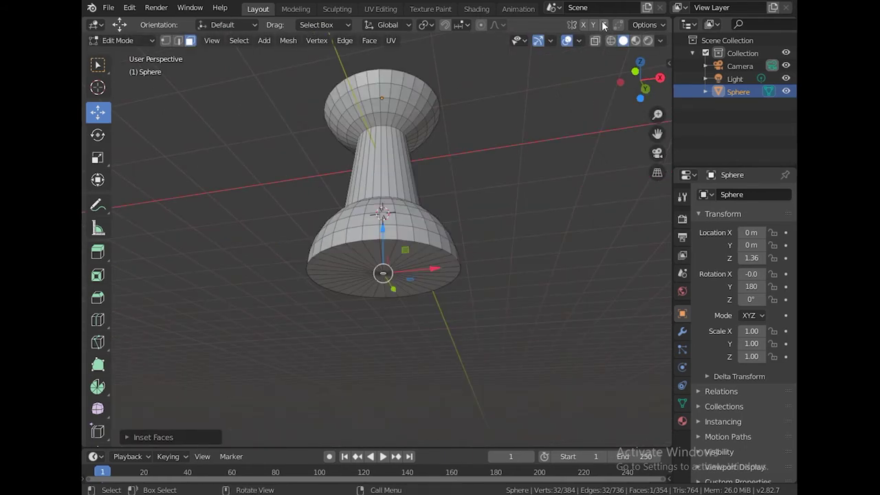
{"action": "key", "text": "KP_1"}
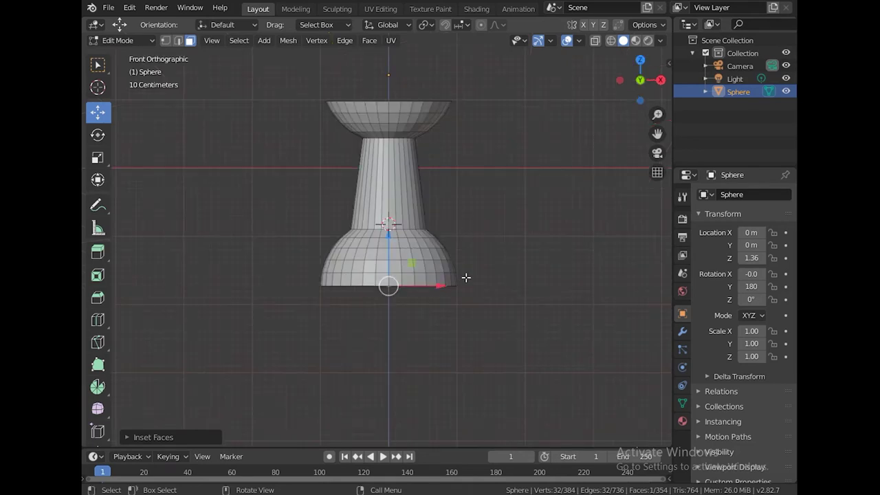
{"action": "scroll", "coordinate": [457, 302], "scroll_direction": "up", "scroll_amount": 4}
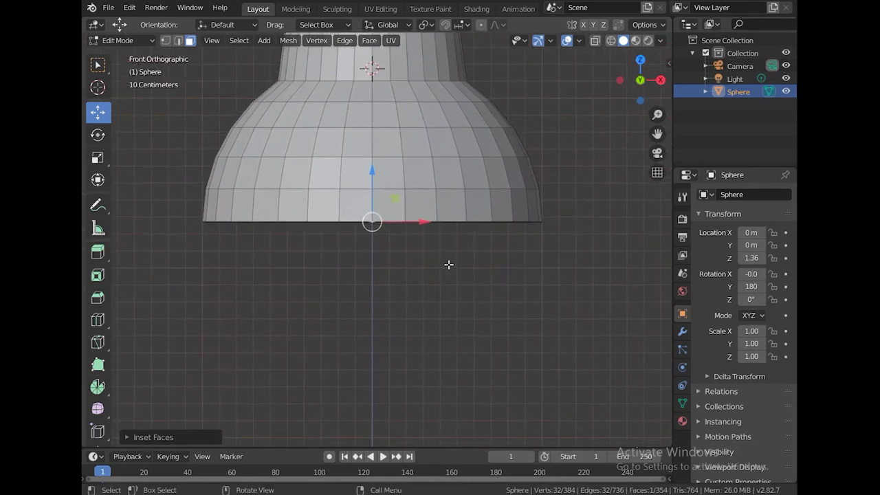
{"action": "key", "text": "e"}
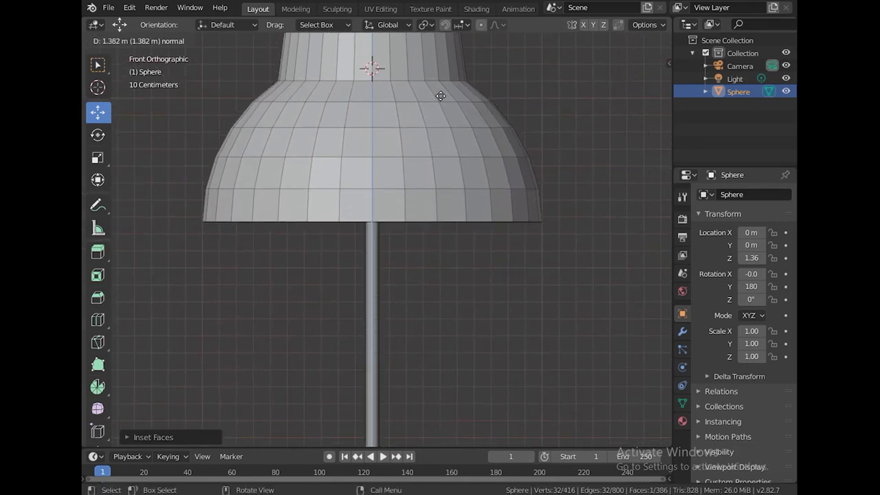
{"action": "left_click", "coordinate": [420, 251]}
{"action": "scroll", "coordinate": [423, 249], "scroll_direction": "down", "scroll_amount": 2}
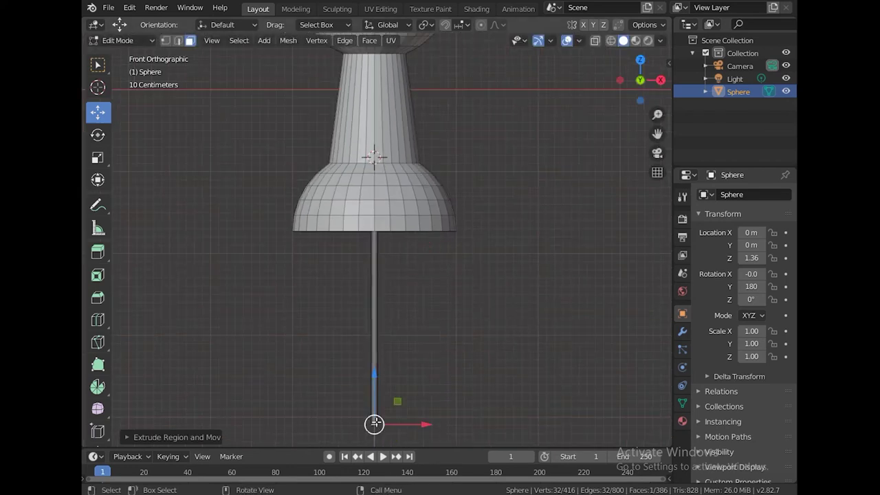
{"action": "scroll", "coordinate": [402, 344], "scroll_direction": "down", "scroll_amount": 3}
Shorten the pole by moving its end up, then frame the pole's end.
{"action": "key", "text": "g"}
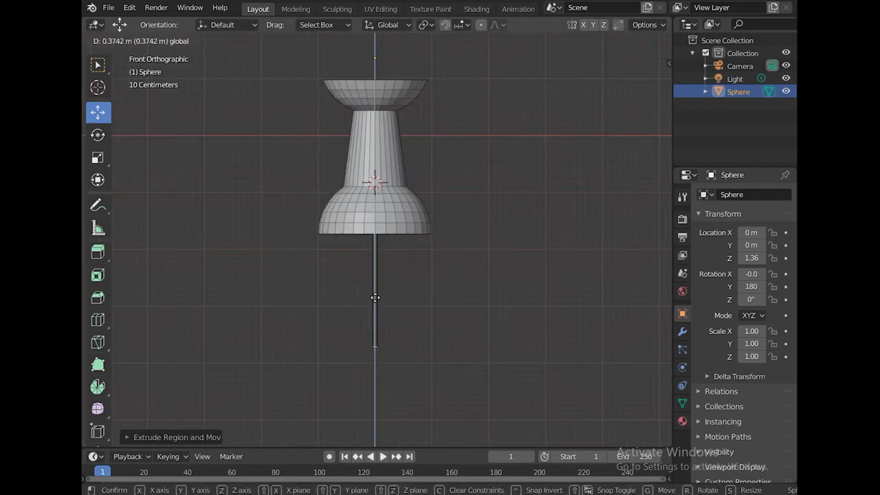
{"action": "left_click", "coordinate": [376, 292]}
{"action": "scroll", "coordinate": [440, 343], "scroll_direction": "up", "scroll_amount": 4}
{"action": "middle_click_drag", "start_coordinate": [452, 357], "coordinate": [444, 226], "text": "shift"}
{"action": "scroll", "coordinate": [405, 307], "scroll_direction": "up", "scroll_amount": 4}
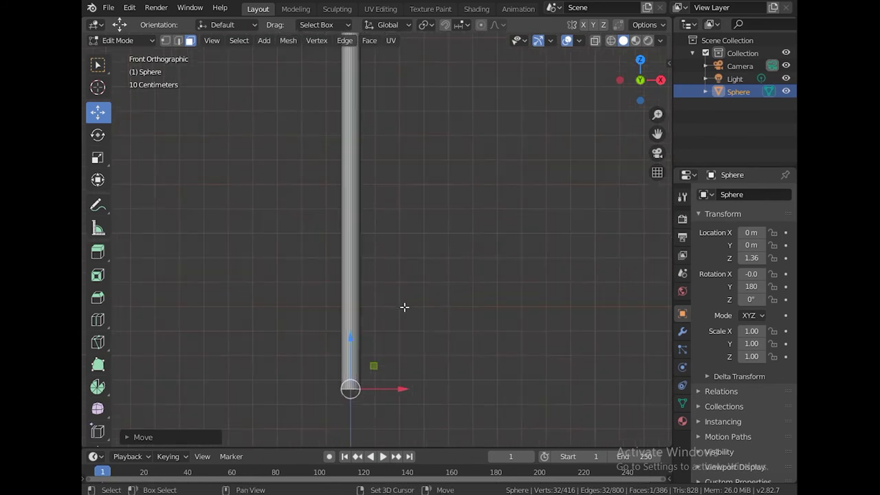
{"action": "middle_click_drag", "start_coordinate": [405, 307], "coordinate": [435, 250], "text": "shift"}
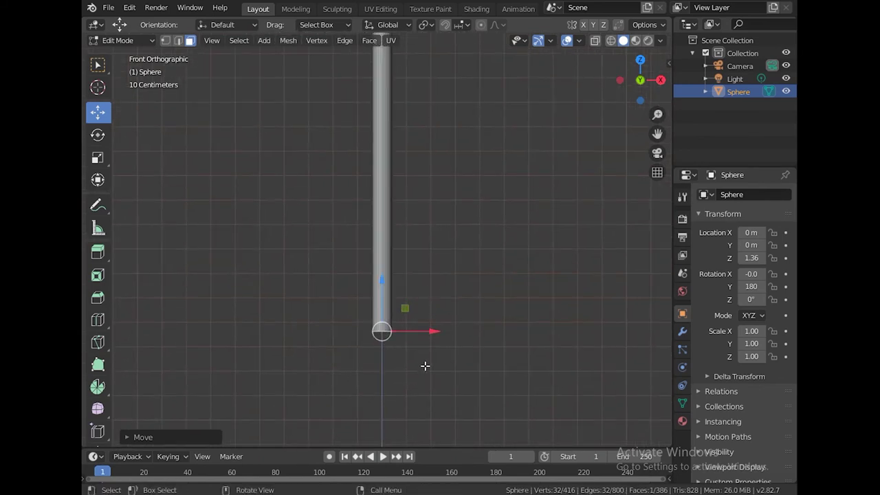
Extrude the pole end slightly further and scale its bottom ring to a sharp point.
{"action": "key", "text": "e"}
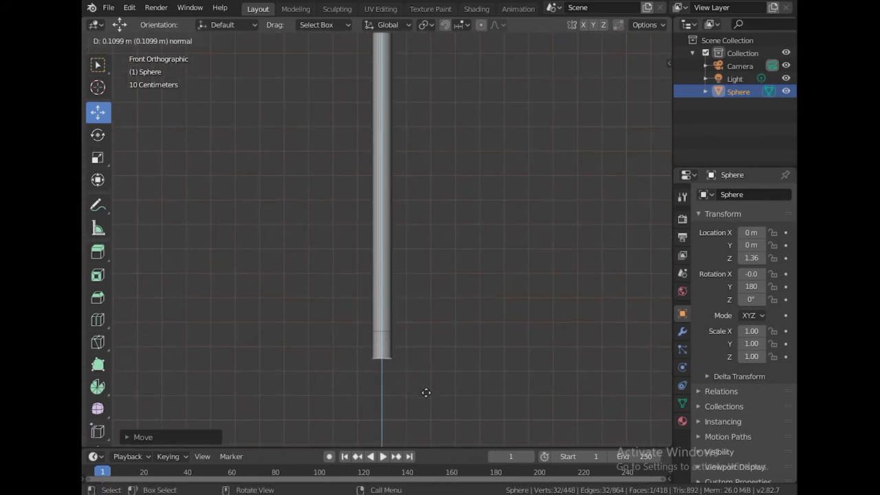
{"action": "left_click", "coordinate": [420, 405]}
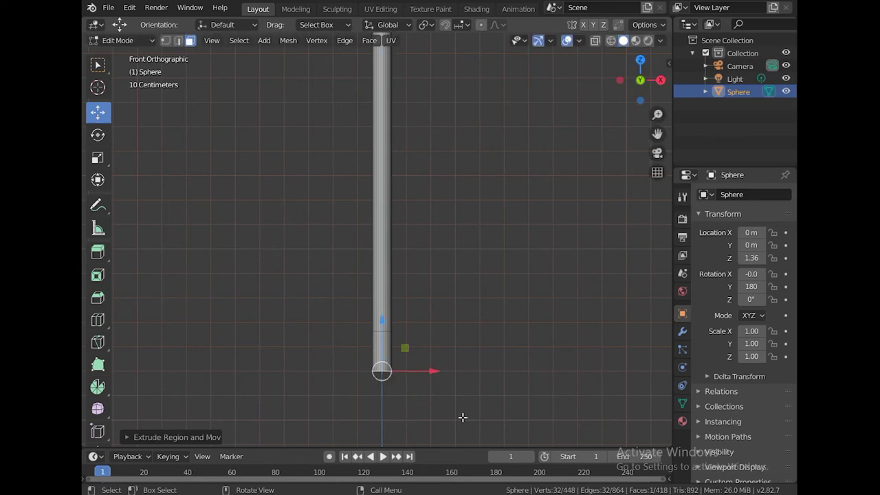
{"action": "key", "text": "s"}
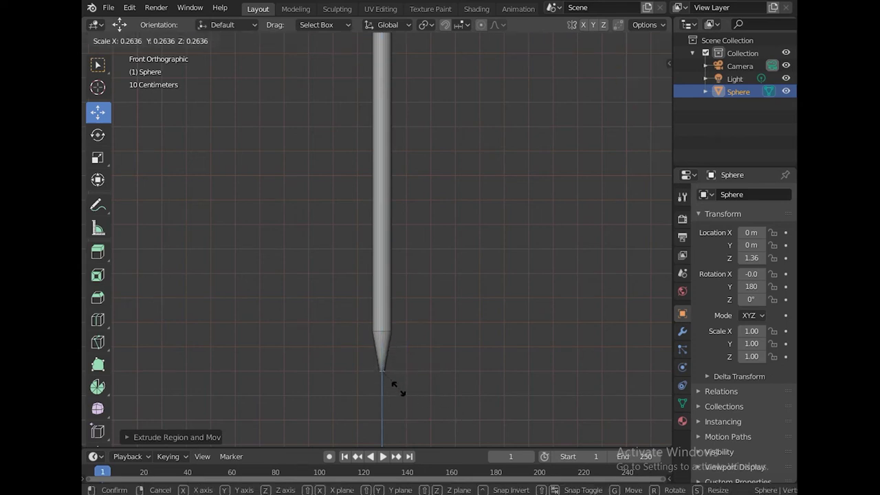
{"action": "left_click", "coordinate": [387, 387]}
Orbit around the finished pushpin and needle to inspect them, then return to Object Mode.
{"action": "mouse_move", "coordinate": [407, 400]}
{"action": "middle_mouse_down"}
{"action": "mouse_move", "coordinate": [431, 335]}
{"action": "mouse_move", "coordinate": [410, 315]}
{"action": "mouse_move", "coordinate": [417, 317]}
{"action": "middle_mouse_up"}
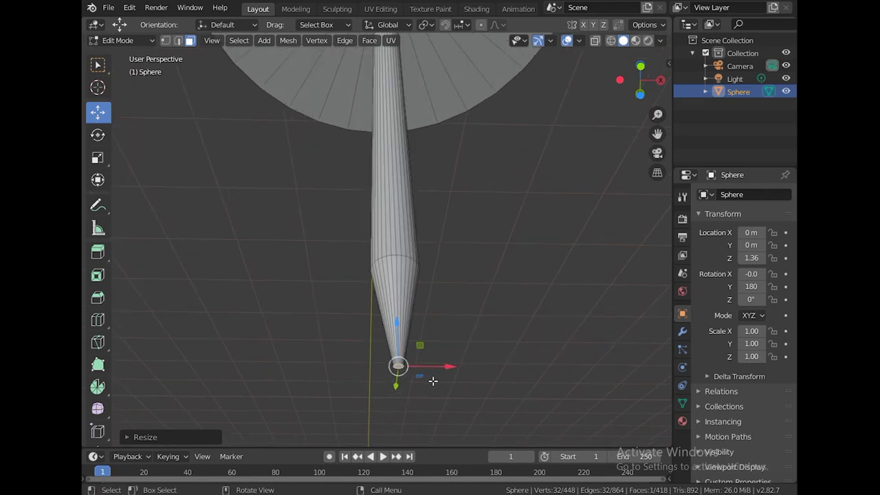
{"action": "mouse_move", "coordinate": [466, 406]}
{"action": "middle_mouse_down"}
{"action": "mouse_move", "coordinate": [469, 309]}
{"action": "mouse_move", "coordinate": [457, 215]}
{"action": "mouse_move", "coordinate": [464, 298]}
{"action": "mouse_move", "coordinate": [442, 234]}
{"action": "mouse_move", "coordinate": [446, 268]}
{"action": "middle_mouse_up"}
{"action": "scroll", "coordinate": [439, 237], "scroll_direction": "up", "scroll_amount": 3}
{"action": "scroll", "coordinate": [439, 237], "scroll_direction": "down", "scroll_amount": 3}
{"action": "mouse_move", "coordinate": [467, 171]}
{"action": "middle_mouse_down"}
{"action": "mouse_move", "coordinate": [467, 255]}
{"action": "mouse_move", "coordinate": [456, 222]}
{"action": "middle_mouse_up"}
{"action": "scroll", "coordinate": [468, 255], "scroll_direction": "up", "scroll_amount": 2}
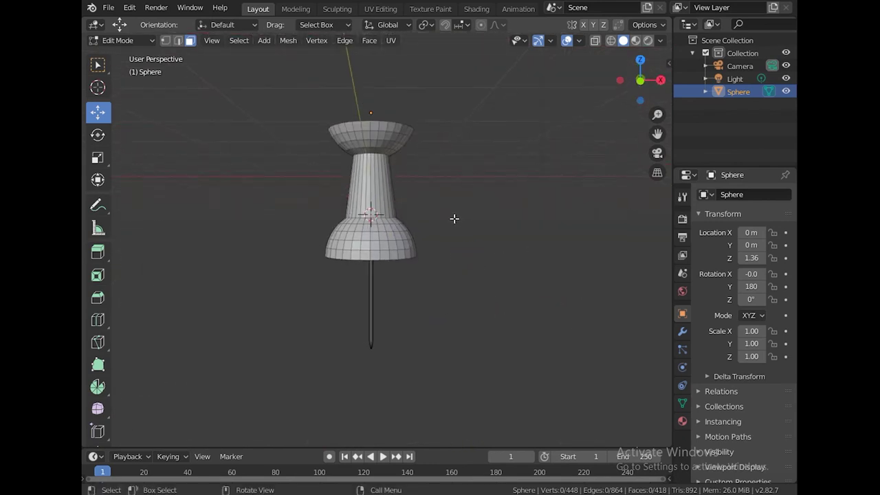
{"action": "scroll", "coordinate": [454, 219], "scroll_direction": "up", "scroll_amount": 5}
{"action": "scroll", "coordinate": [455, 211], "scroll_direction": "down", "scroll_amount": 4}
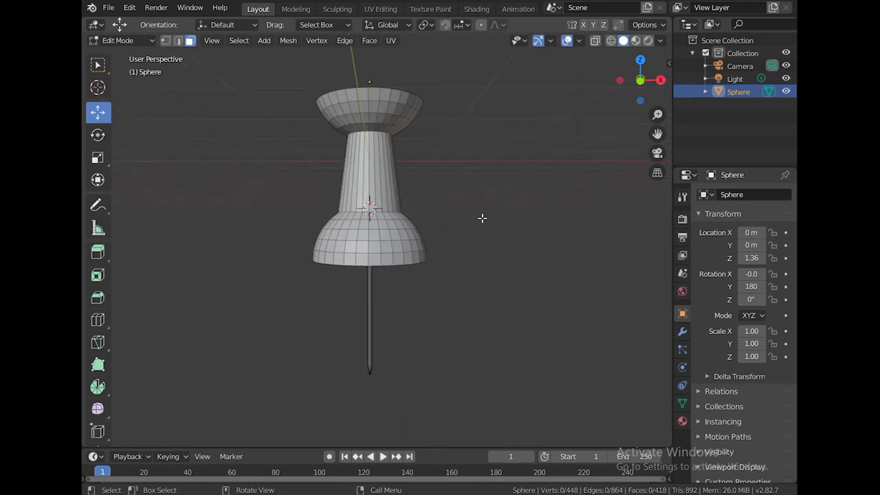
{"action": "mouse_move", "coordinate": [481, 218]}
{"action": "middle_mouse_down"}
{"action": "mouse_move", "coordinate": [507, 248]}
{"action": "mouse_move", "coordinate": [479, 243]}
{"action": "middle_mouse_up"}
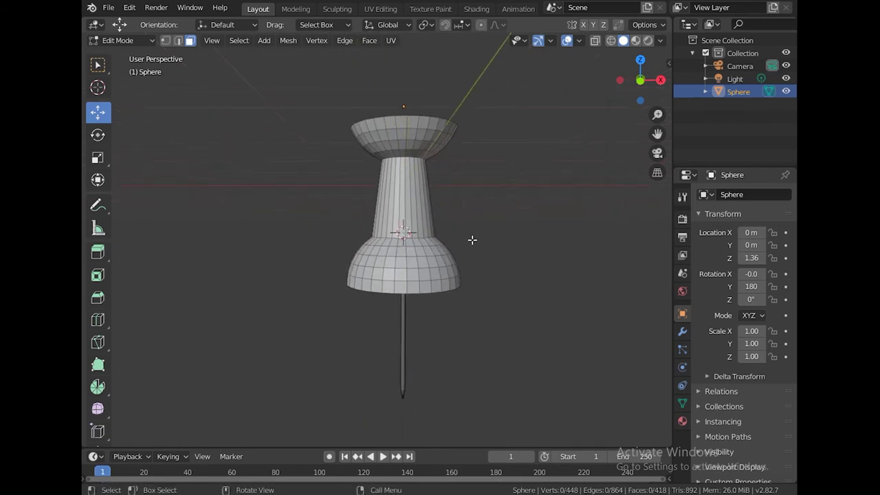
{"action": "key", "text": "Tab"}
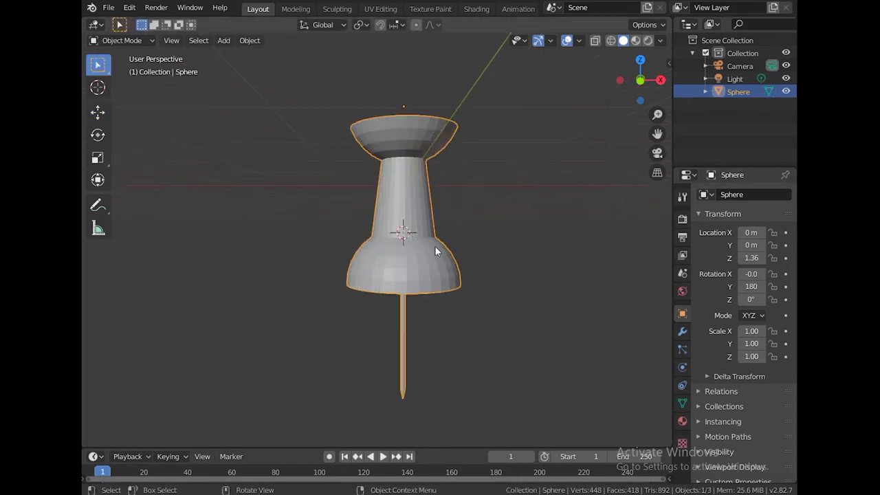
Apply Shade Smooth to the pushpin from its context menu.
{"action": "right_click", "coordinate": [435, 251]}
{"action": "left_click", "coordinate": [432, 249]}
{"action": "mouse_move", "coordinate": [540, 241]}
{"action": "middle_mouse_down"}
{"action": "mouse_move", "coordinate": [525, 327]}
{"action": "mouse_move", "coordinate": [537, 225]}
{"action": "middle_mouse_up"}
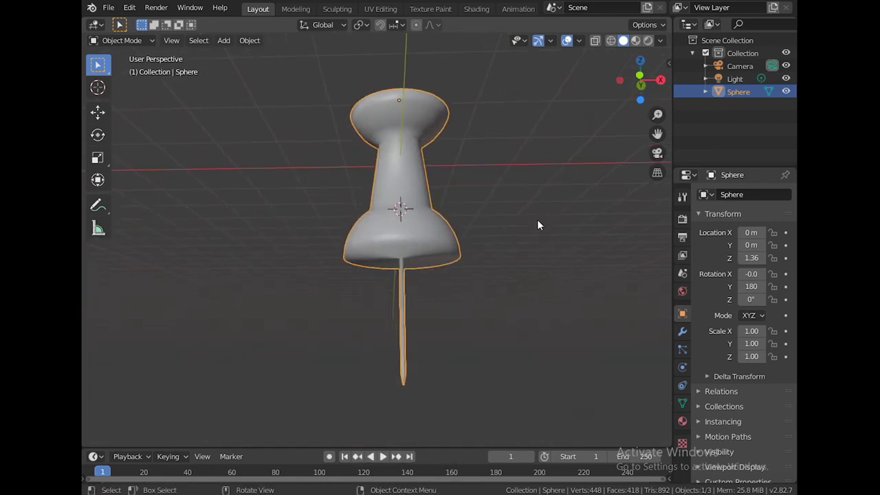
Add an Edge Split modifier (30° split angle) and inspect the pin from below.
{"action": "left_click", "coordinate": [683, 331]}
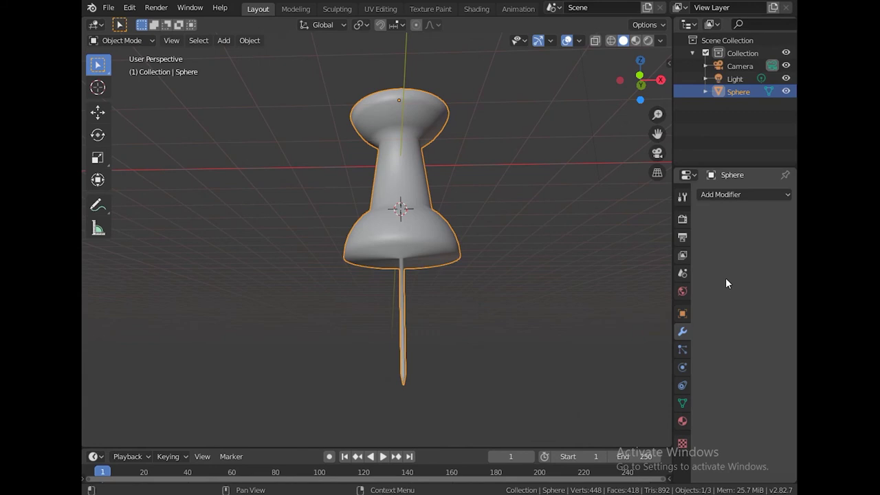
{"action": "left_click", "coordinate": [752, 194]}
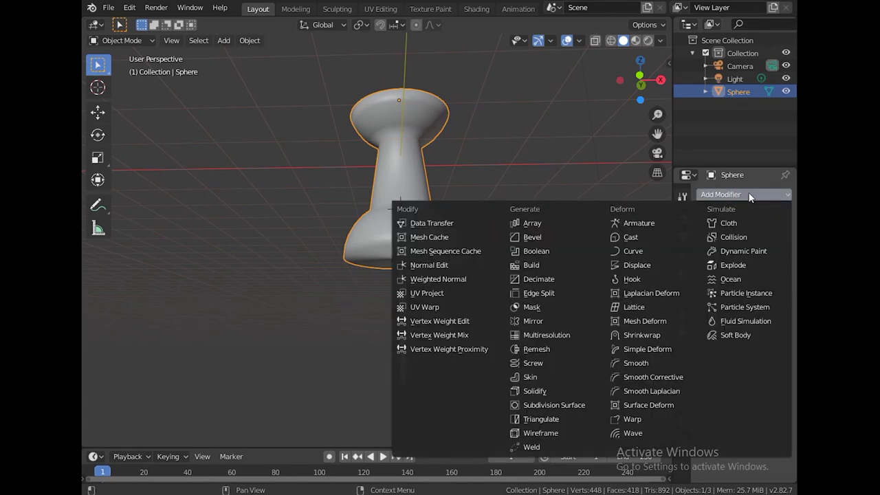
{"action": "left_click", "coordinate": [535, 294]}
{"action": "left_click", "coordinate": [519, 303]}
{"action": "mouse_move", "coordinate": [517, 301]}
{"action": "middle_mouse_down"}
{"action": "mouse_move", "coordinate": [447, 222]}
{"action": "mouse_move", "coordinate": [480, 286]}
{"action": "mouse_move", "coordinate": [476, 254]}
{"action": "middle_mouse_up"}
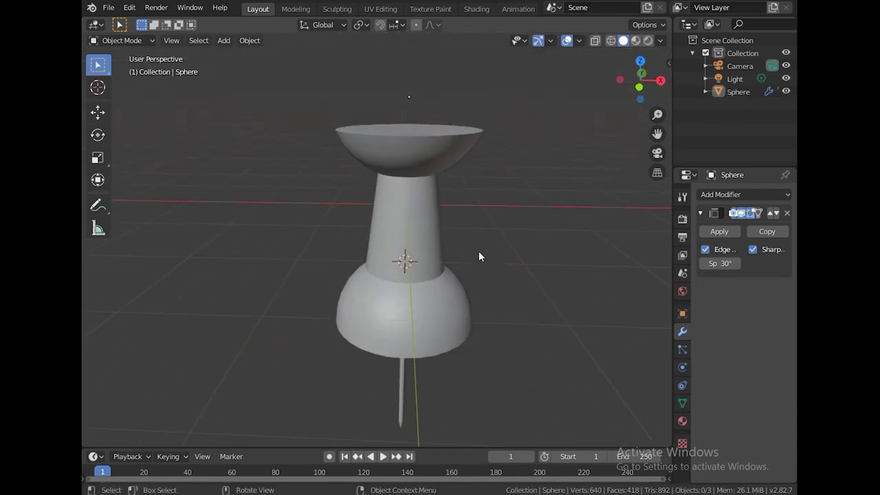
Create a new material, Material.001, with a red base colour for the pin.
{"action": "left_click", "coordinate": [681, 422]}
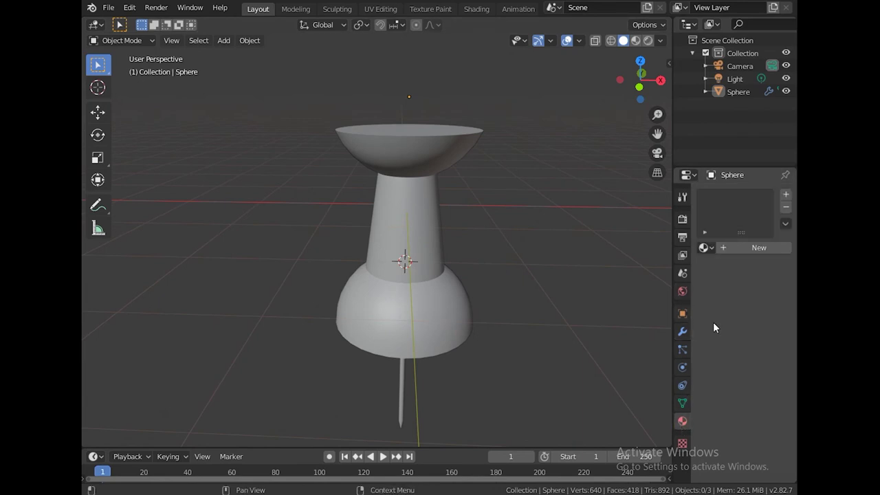
{"action": "left_click", "coordinate": [742, 249]}
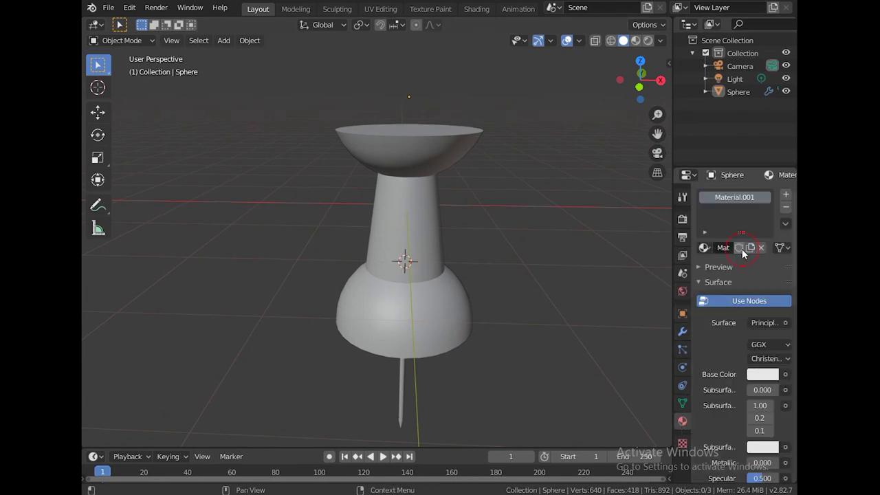
{"action": "left_click", "coordinate": [762, 375]}
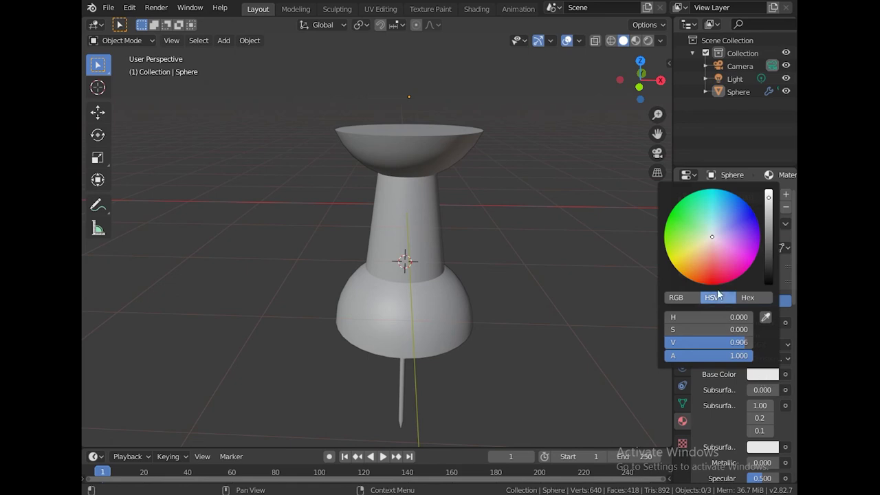
{"action": "left_click_drag", "start_coordinate": [710, 235], "coordinate": [711, 277]}
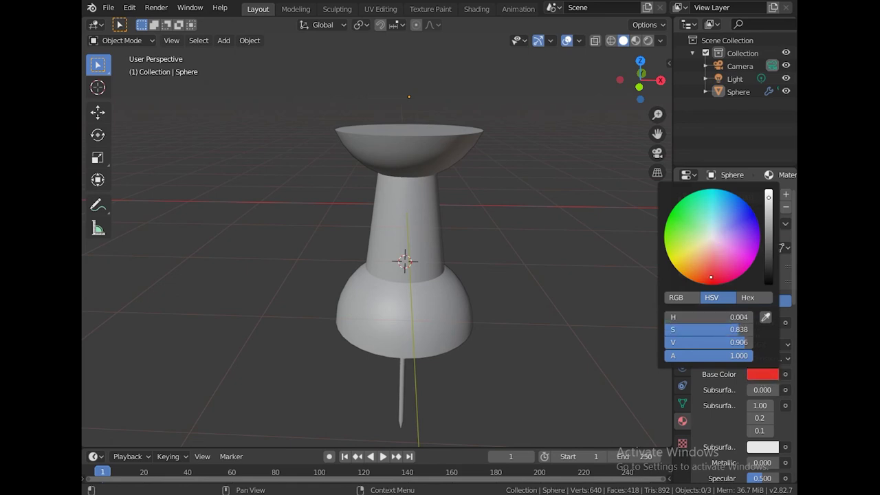
Switch to Material Preview, compare with Rendered view, then reselect the pin mesh.
{"action": "left_click", "coordinate": [636, 40]}
{"action": "mouse_move", "coordinate": [573, 182]}
{"action": "middle_mouse_down"}
{"action": "mouse_move", "coordinate": [554, 287]}
{"action": "mouse_move", "coordinate": [529, 253]}
{"action": "middle_mouse_up"}
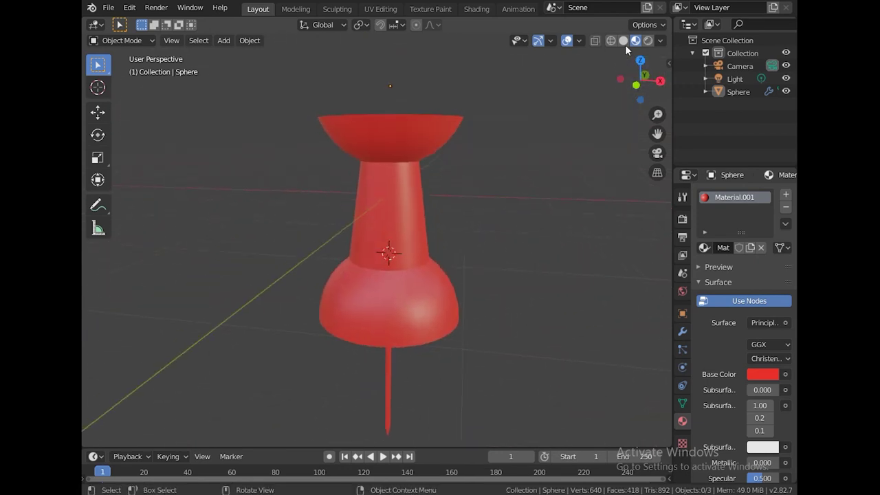
{"action": "left_click", "coordinate": [648, 40]}
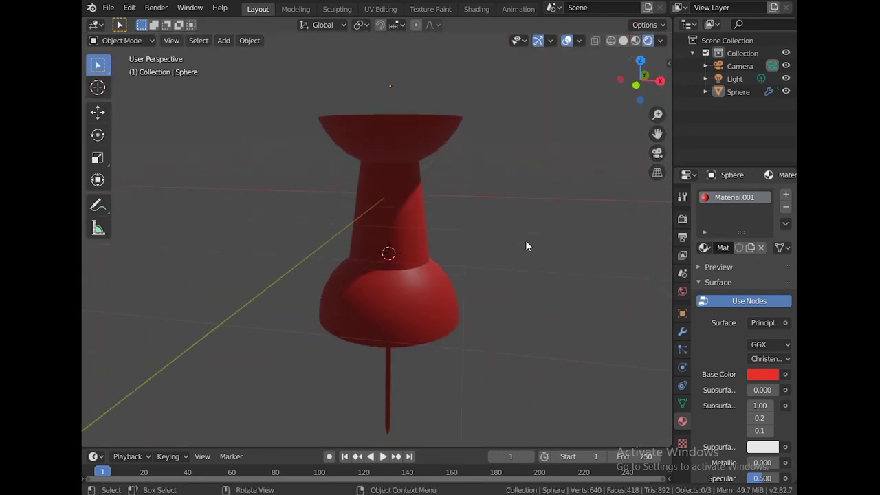
{"action": "left_click", "coordinate": [635, 41]}
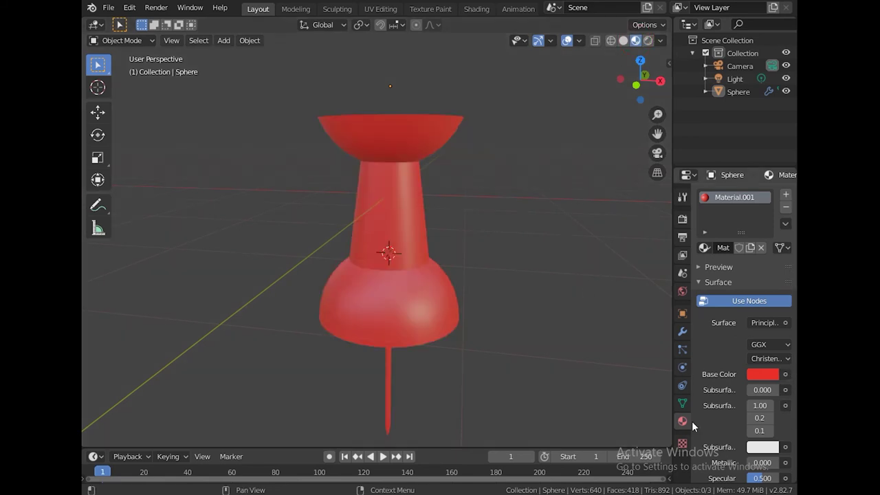
{"action": "left_click", "coordinate": [431, 287]}
In Edit Mode with X-ray, box-select the needle tip and grow the selection along the whole needle.
{"action": "key", "text": "Tab"}
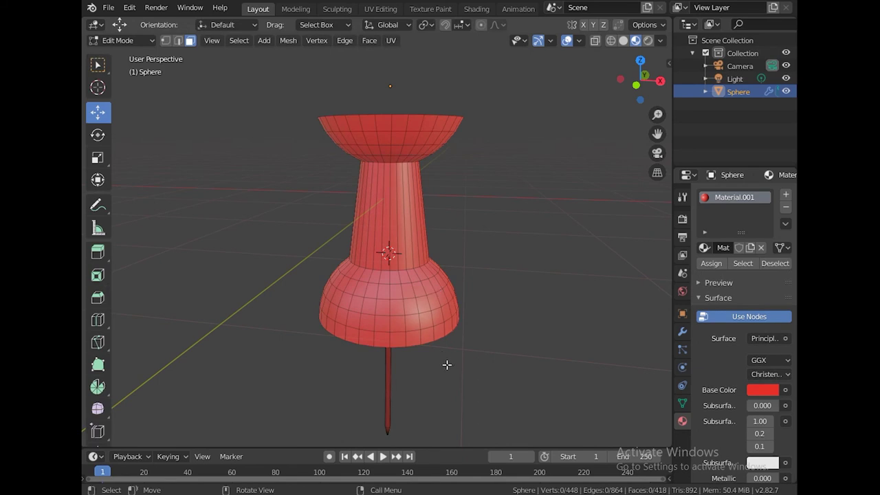
{"action": "mouse_move", "coordinate": [447, 365]}
{"action": "middle_mouse_down"}
{"action": "mouse_move", "coordinate": [452, 306]}
{"action": "mouse_move", "coordinate": [447, 316]}
{"action": "middle_mouse_up"}
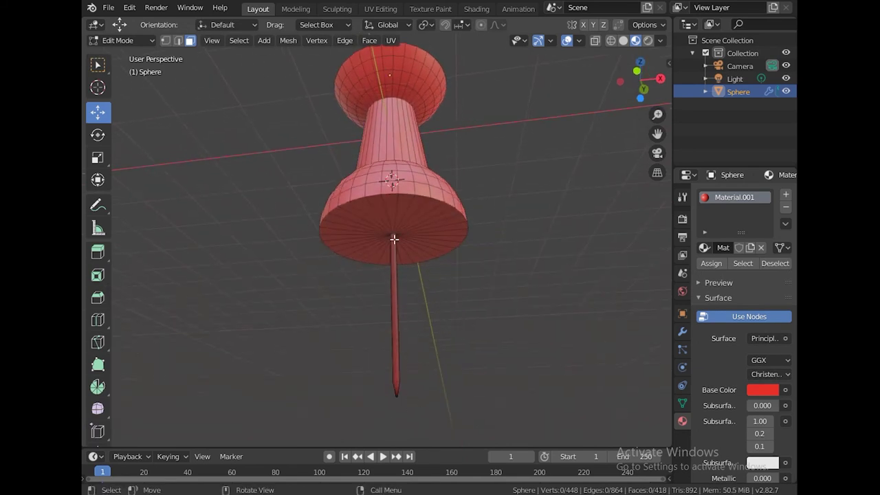
{"action": "left_click", "coordinate": [609, 40]}
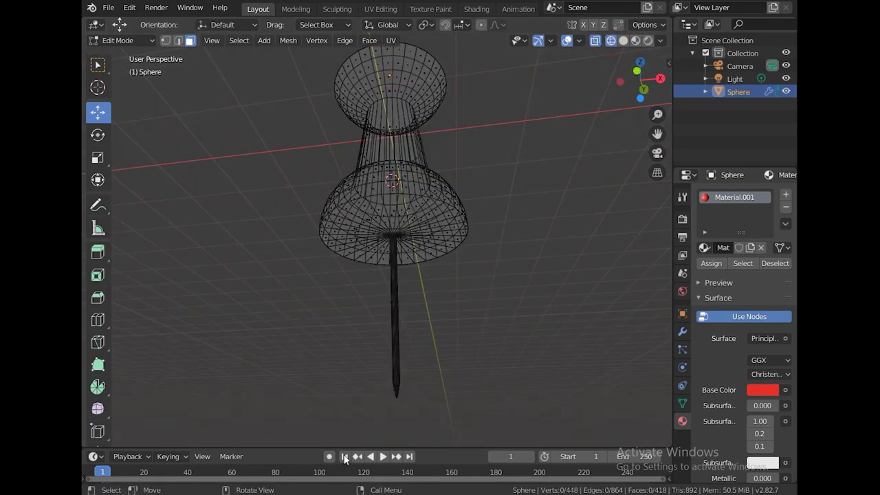
{"action": "left_click_drag", "start_coordinate": [434, 421], "coordinate": [384, 349]}
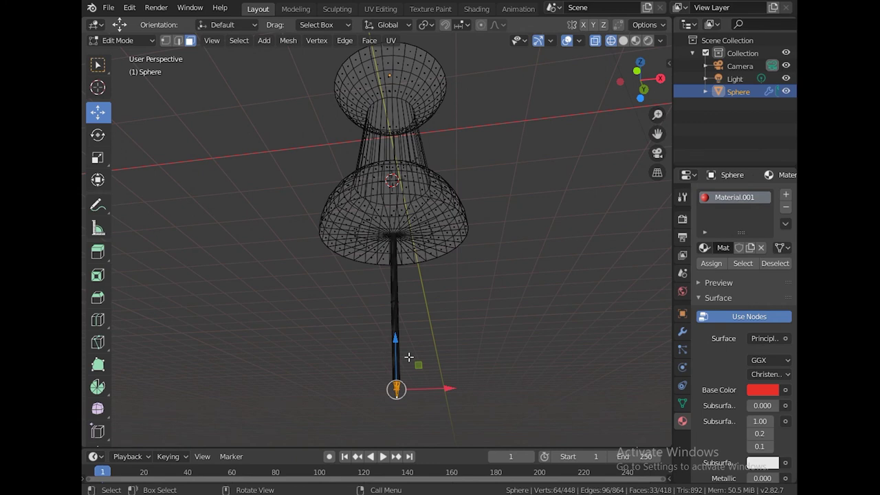
{"action": "key", "text": "ctrl"}
{"action": "key", "text": "ctrl+KP_Add"}
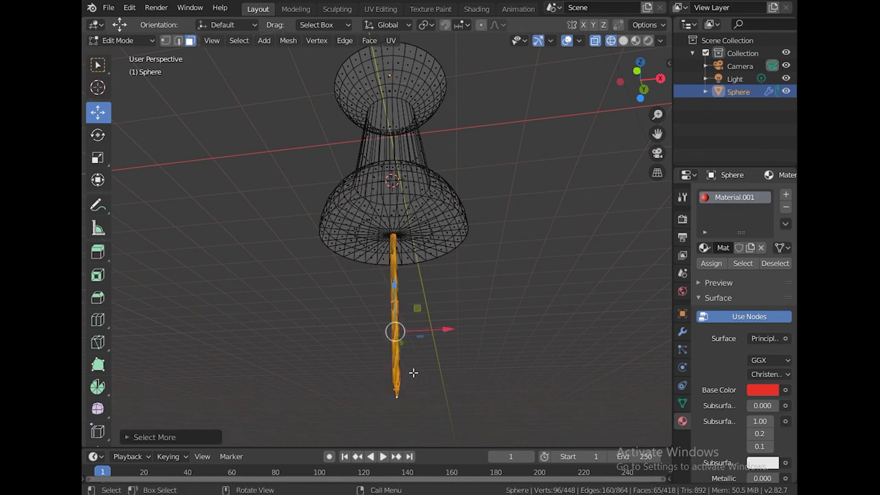
{"action": "left_click", "coordinate": [623, 42]}
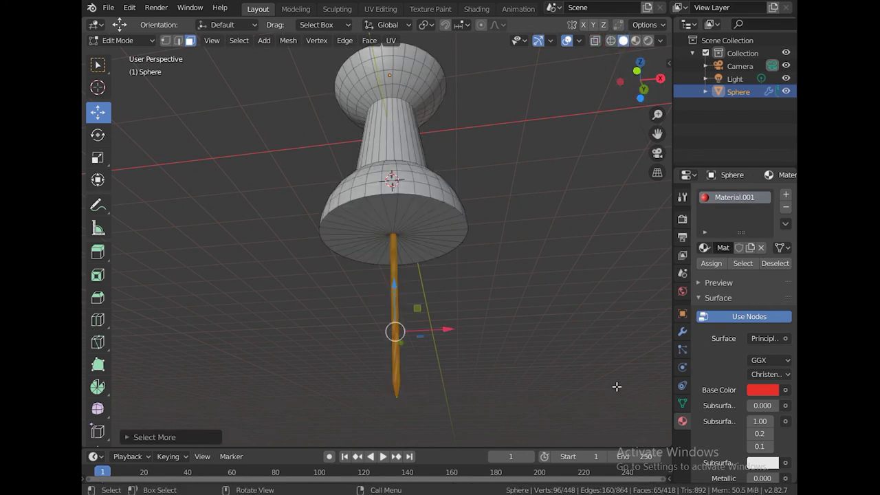
Add a second material slot with a new material, Material.002, for the needle.
{"action": "left_click", "coordinate": [785, 196]}
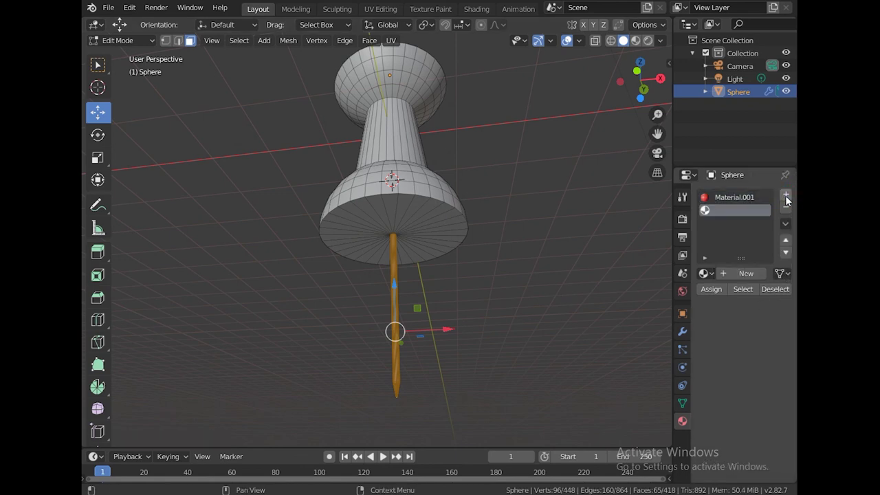
{"action": "left_click", "coordinate": [738, 277]}
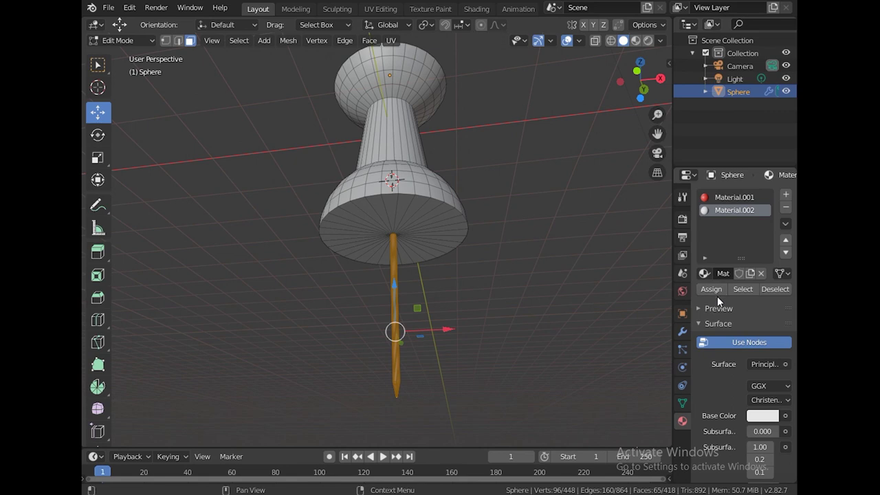
{"action": "left_click", "coordinate": [635, 40]}
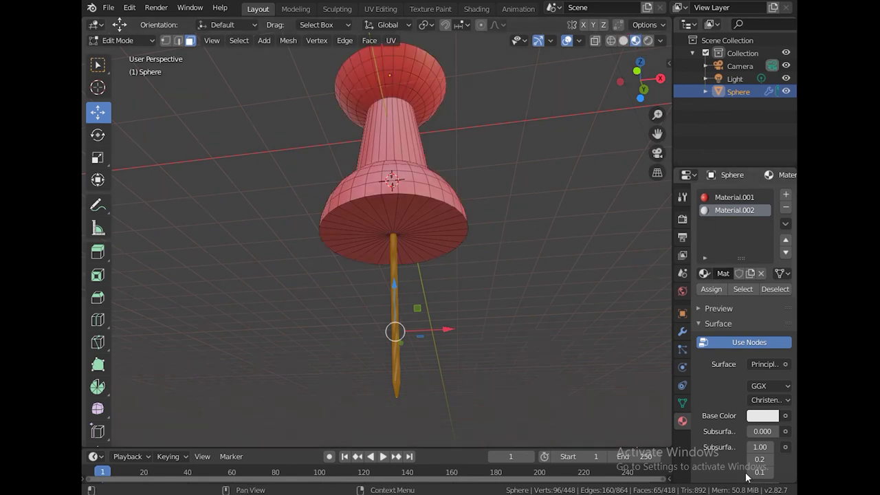
Make Material.002 grey metallic (Metallic 0.729, Roughness 0.297) and return to Object Mode.
{"action": "left_click", "coordinate": [767, 419]}
{"action": "left_click_drag", "start_coordinate": [761, 273], "coordinate": [768, 265]}
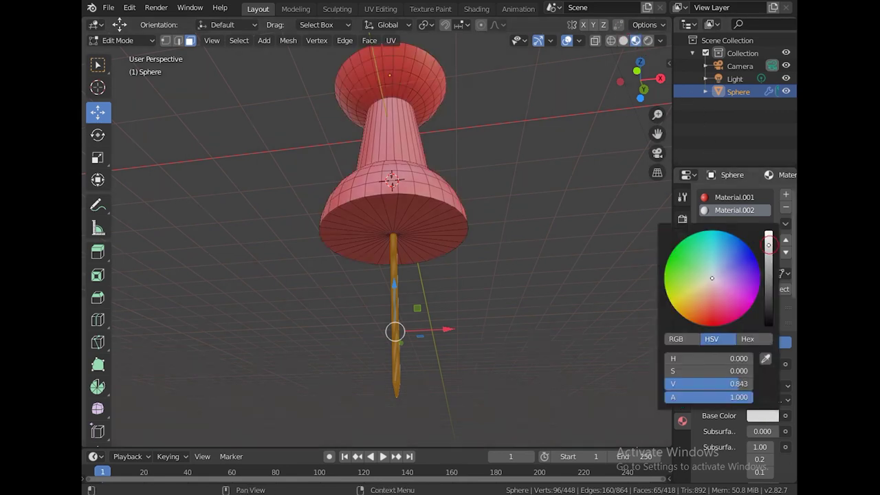
{"action": "scroll", "coordinate": [739, 421], "scroll_direction": "down", "scroll_amount": 2}
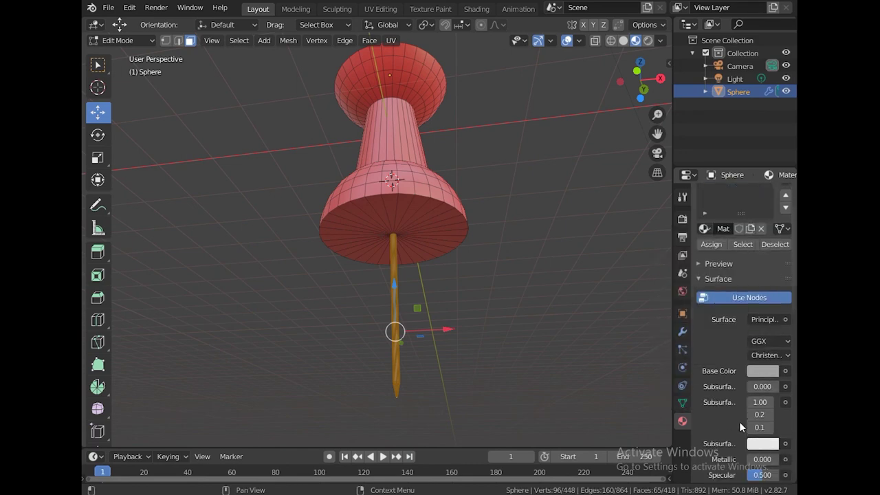
{"action": "scroll", "coordinate": [740, 421], "scroll_direction": "down", "scroll_amount": 3}
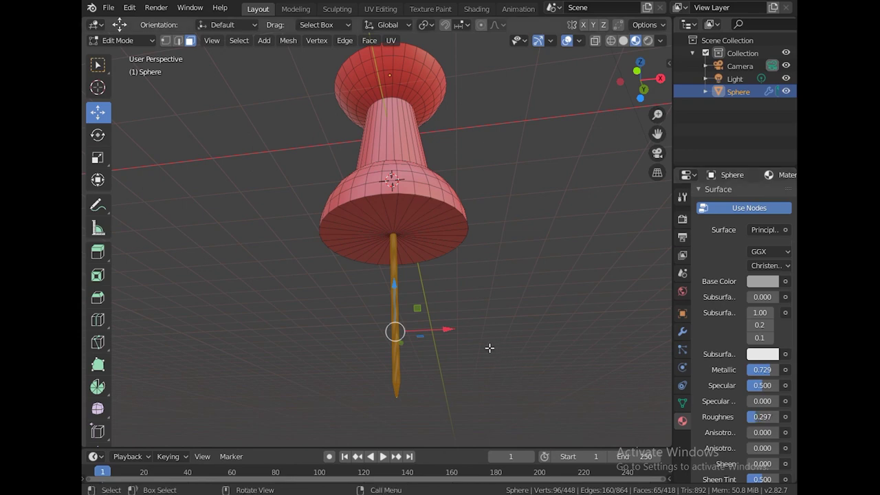
{"action": "key", "text": "Tab"}
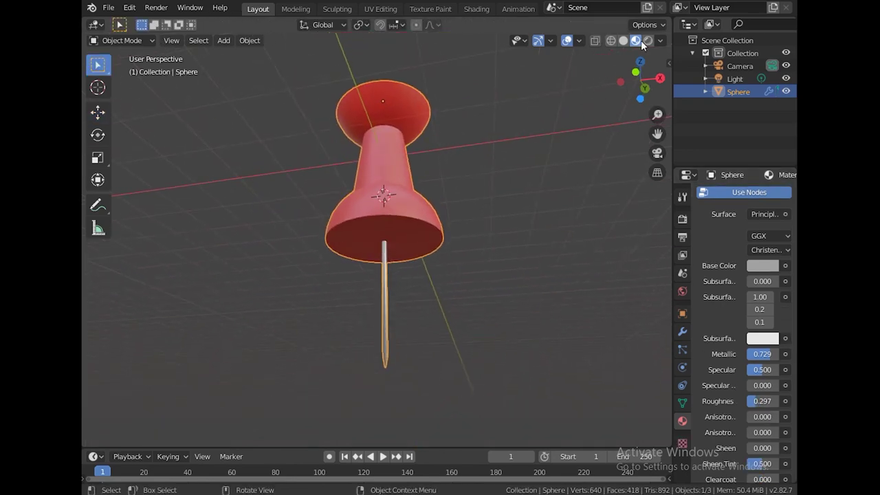
{"action": "left_click", "coordinate": [647, 40]}
{"action": "middle_click_drag", "start_coordinate": [493, 299], "coordinate": [573, 183]}
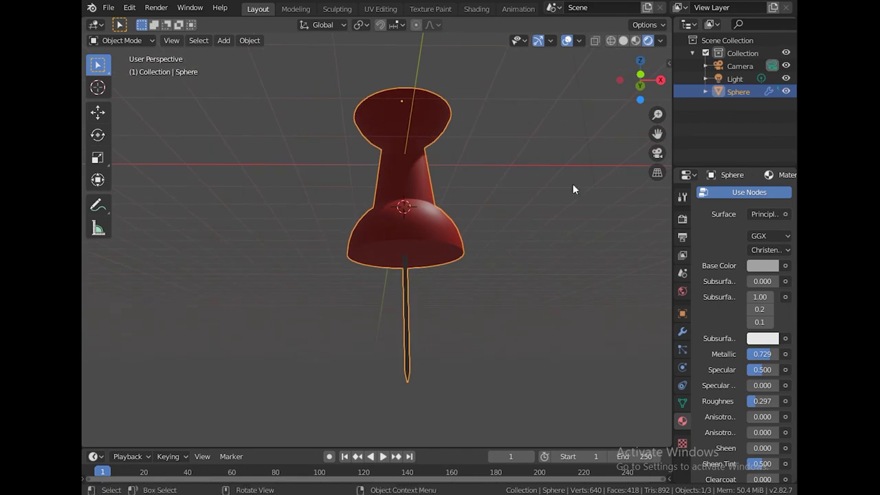
{"action": "left_click", "coordinate": [636, 41]}
{"action": "scroll", "coordinate": [508, 292], "scroll_direction": "up", "scroll_amount": 3}
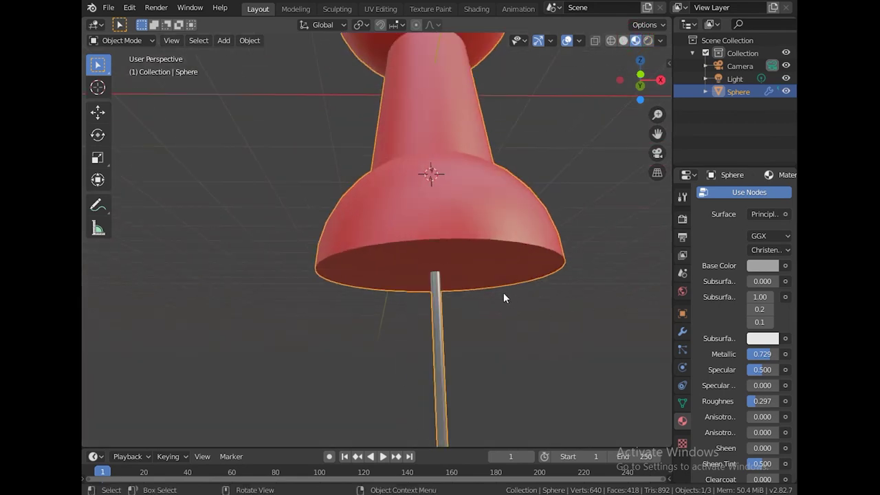
{"action": "left_click", "coordinate": [513, 302]}
{"action": "scroll", "coordinate": [523, 309], "scroll_direction": "down", "scroll_amount": 3}
{"action": "mouse_move", "coordinate": [522, 309]}
{"action": "middle_mouse_down"}
{"action": "mouse_move", "coordinate": [545, 325]}
{"action": "mouse_move", "coordinate": [518, 353]}
{"action": "middle_mouse_up"}
{"action": "scroll", "coordinate": [545, 325], "scroll_direction": "down", "scroll_amount": 2}
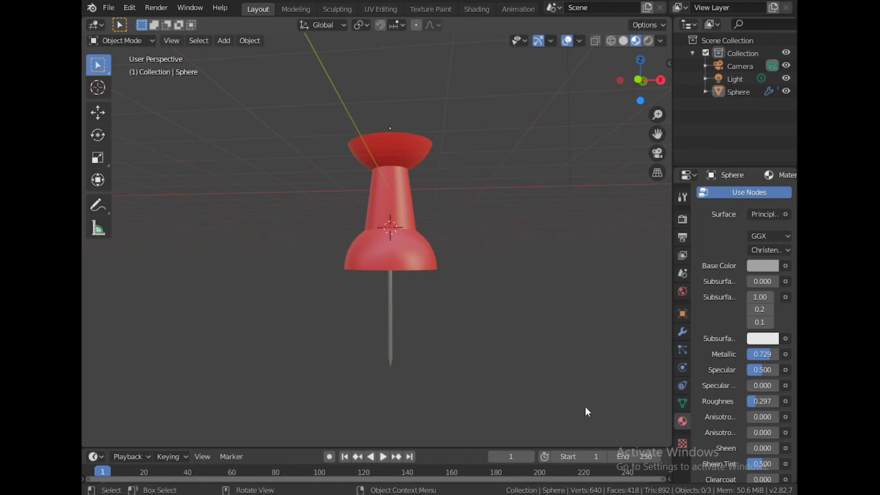